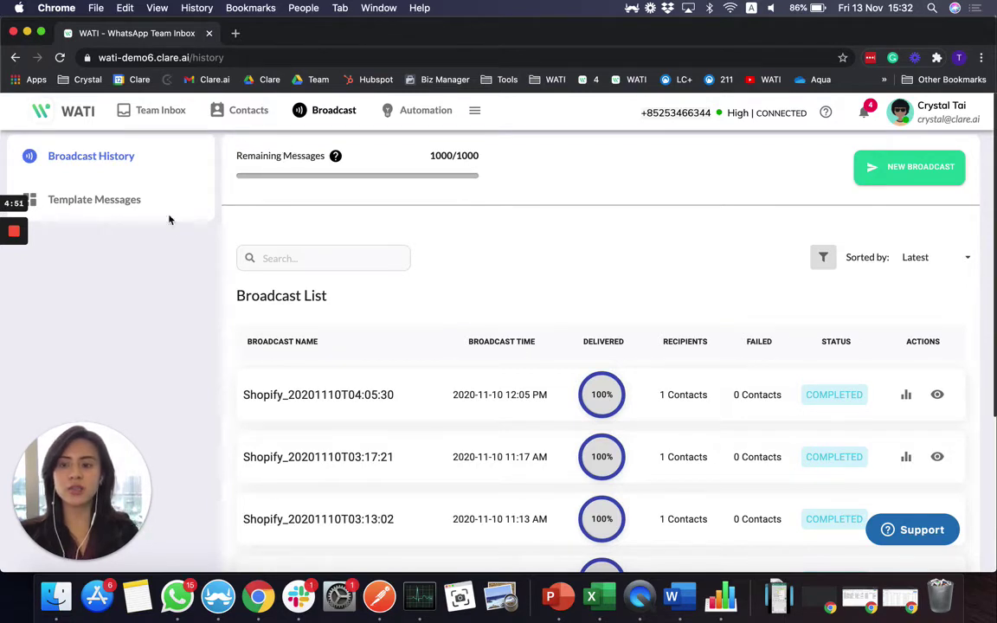
Step: Go to Template Messages and start a new template message
left_click(116, 204)
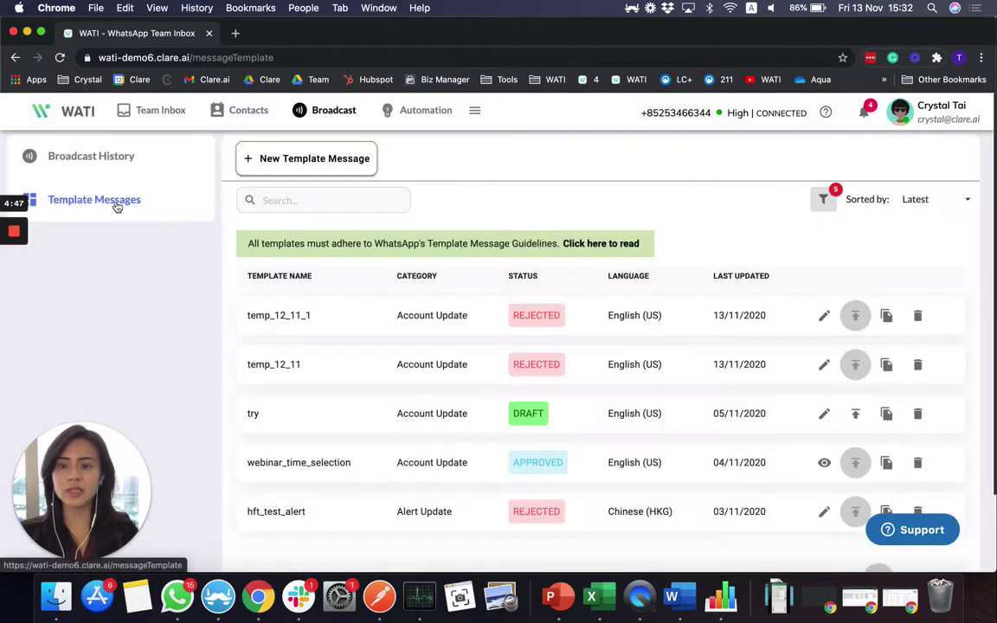
left_click(305, 171)
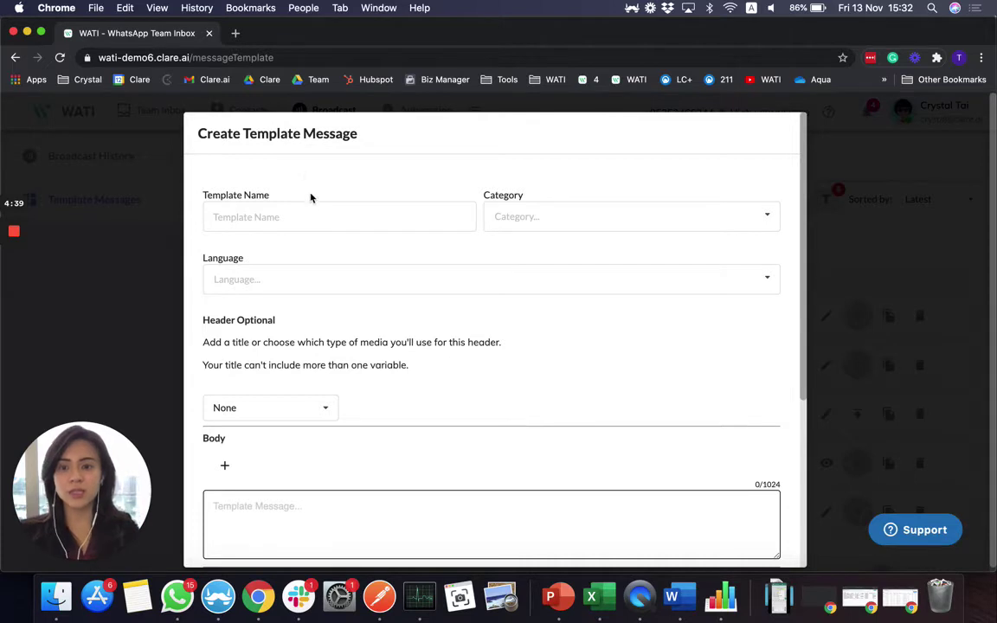
Step: Name the template Test_13Nov, with category Alert Update and language English (US)
left_click(309, 225)
type("Test_13Nov")
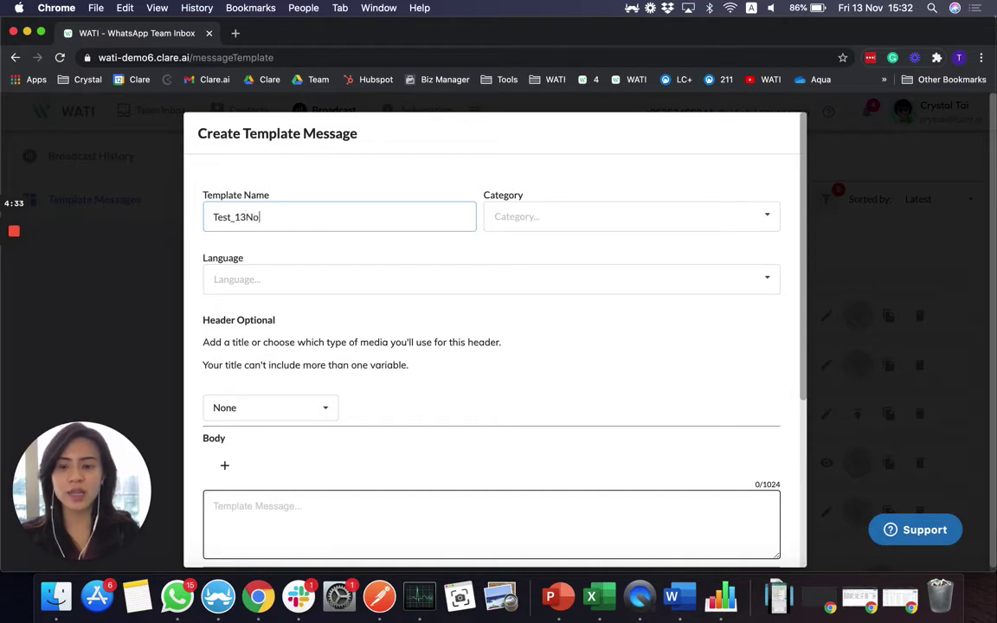
left_click(552, 219)
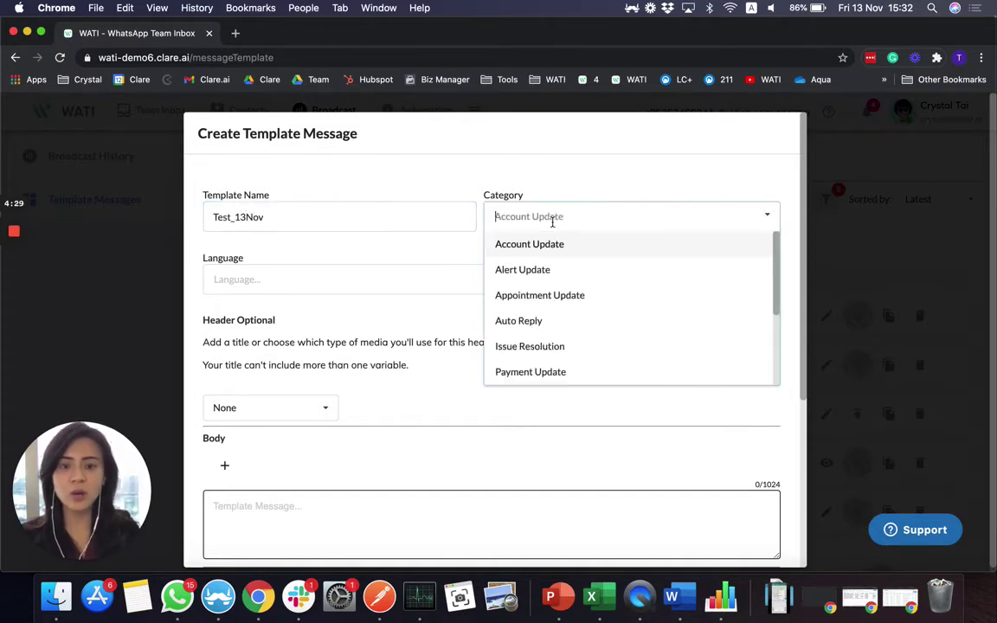
left_click(555, 282)
left_click(499, 276)
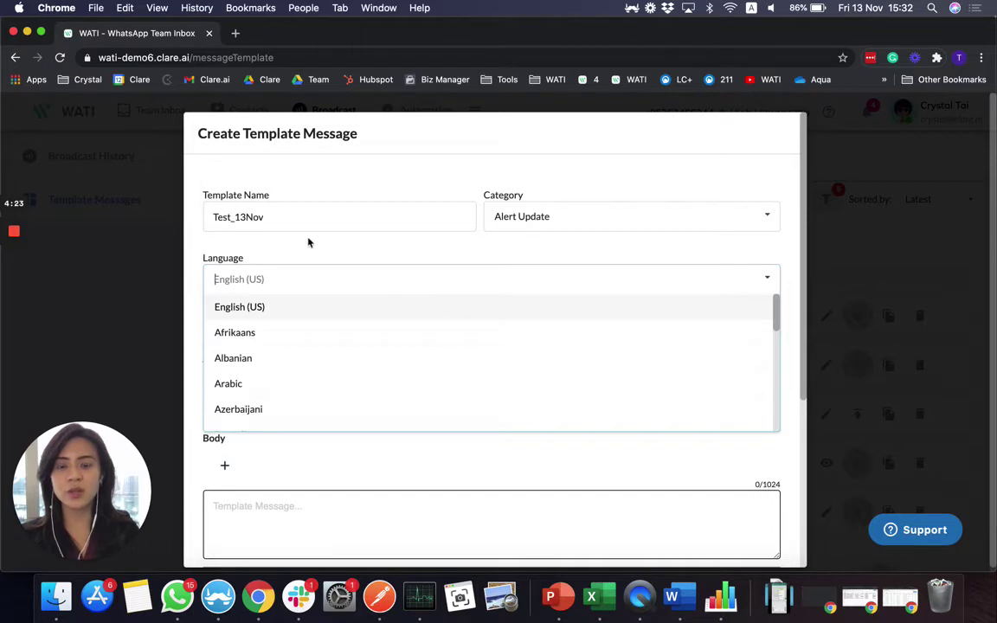
scroll(392, 403, "down", 2)
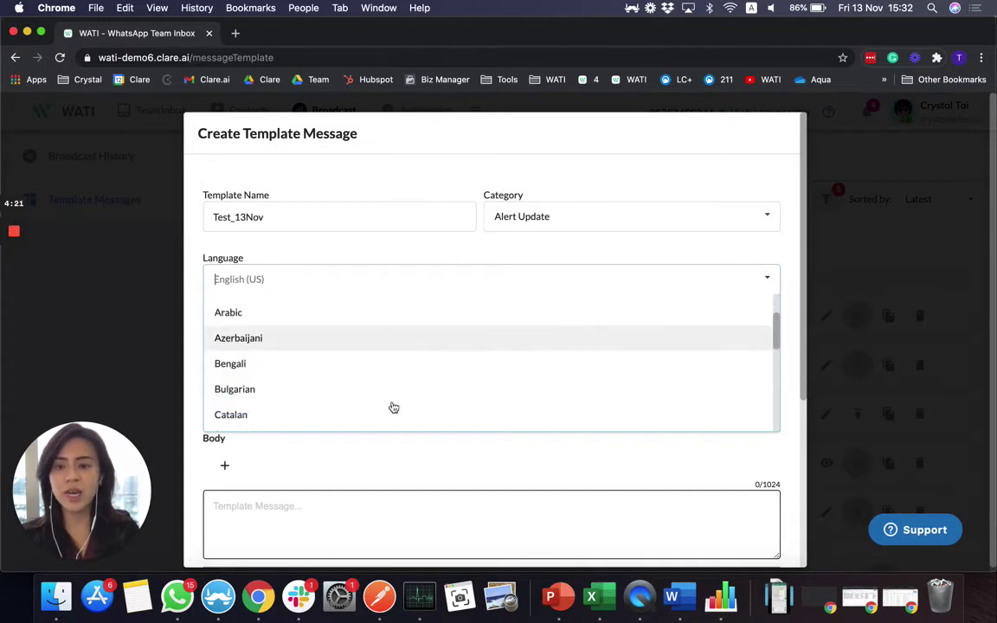
scroll(393, 406, "down", 5)
scroll(393, 407, "up", 7)
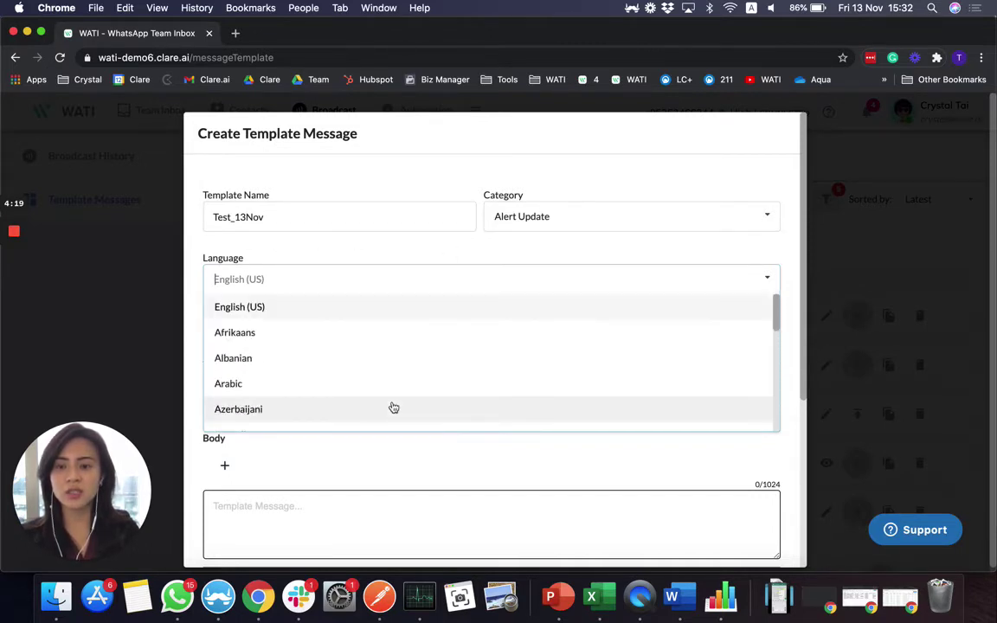
left_click(231, 307)
Step: Set the header type to Text (after briefly trying Media) with the title 'Test Message'
scroll(247, 389, "down", 3)
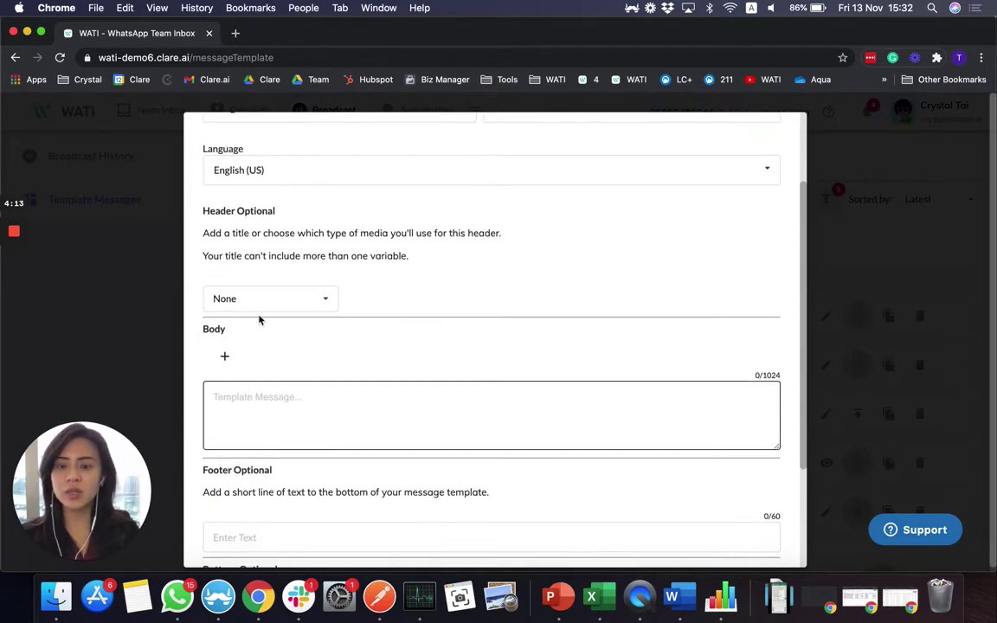
left_click(261, 307)
left_click(258, 351)
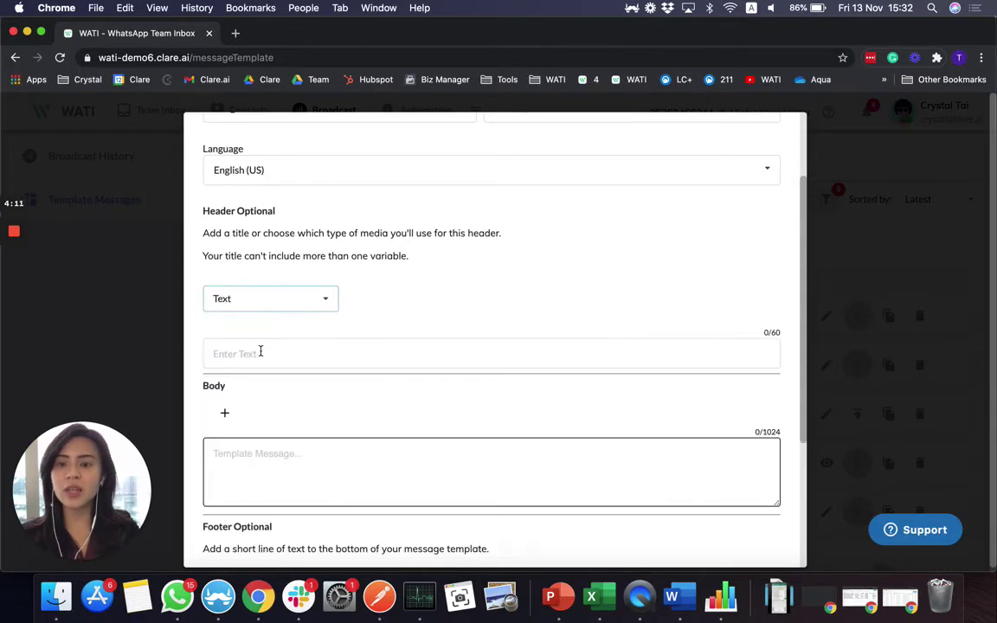
left_click(312, 295)
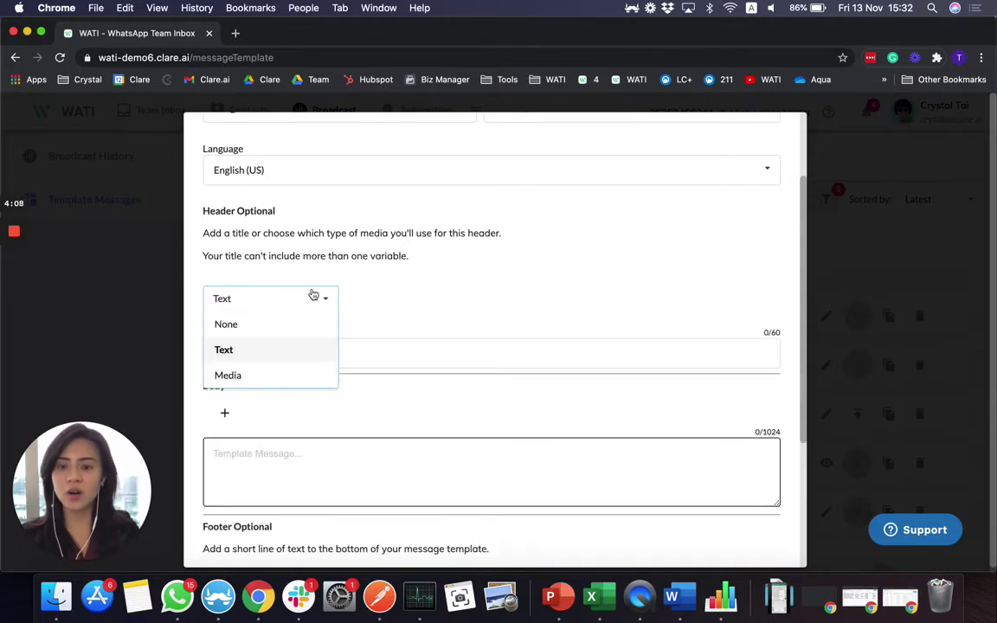
left_click(290, 381)
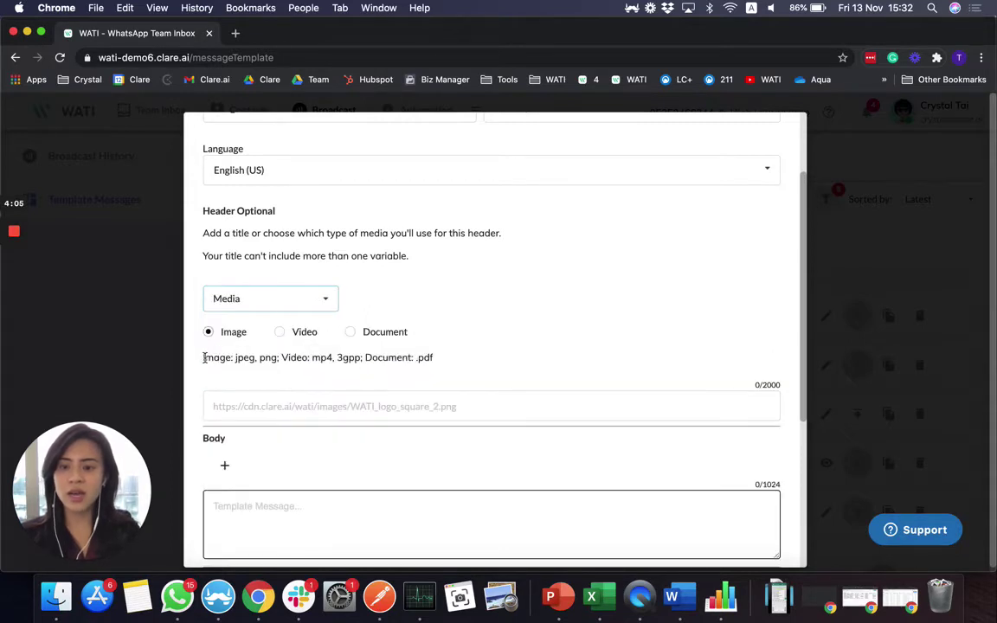
left_click_drag(205, 358, 453, 358)
left_click(452, 360)
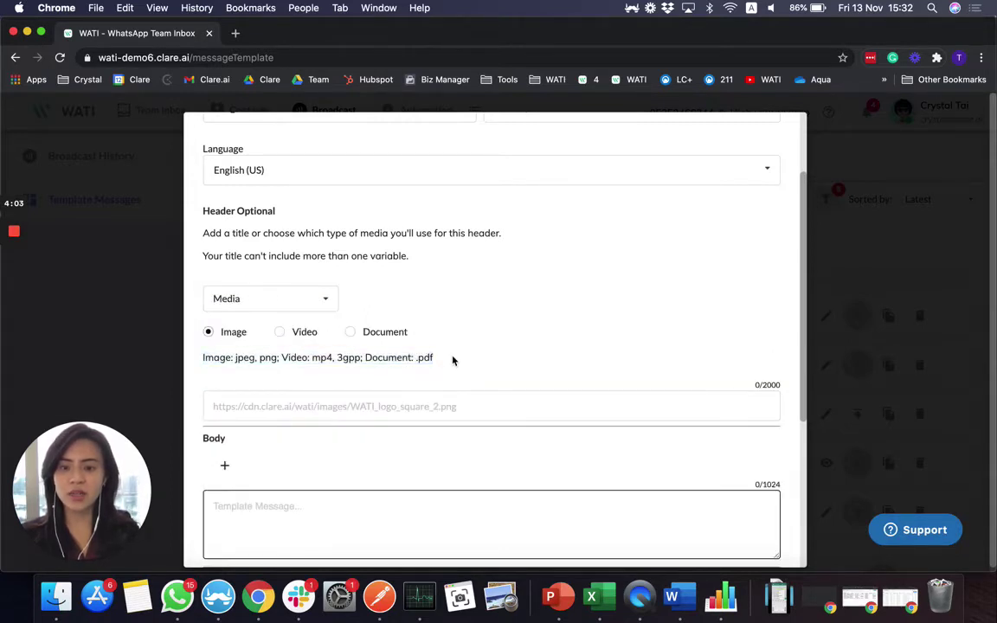
left_click(284, 305)
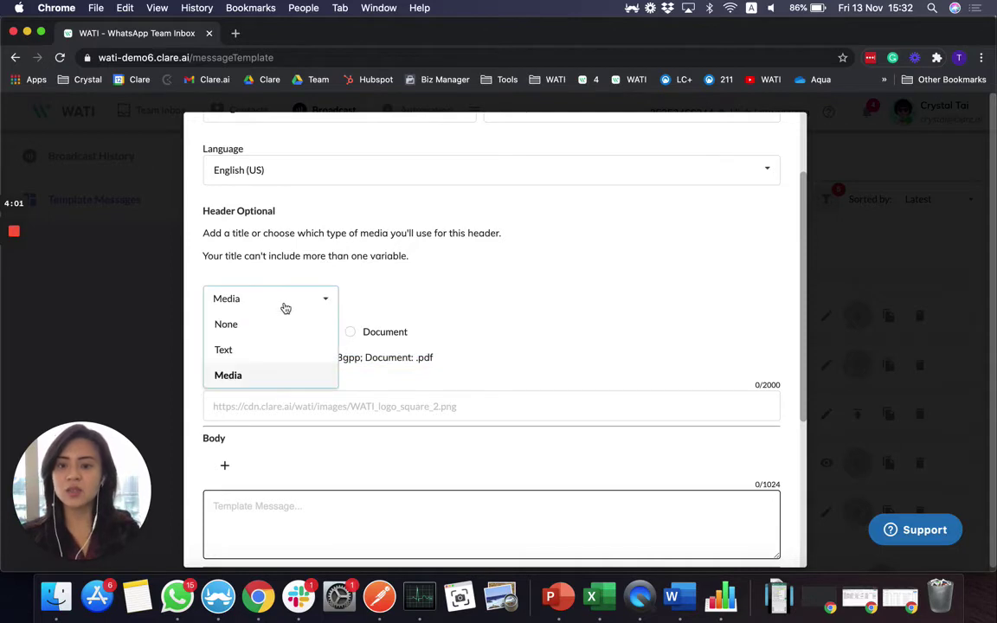
left_click(289, 351)
left_click(291, 356)
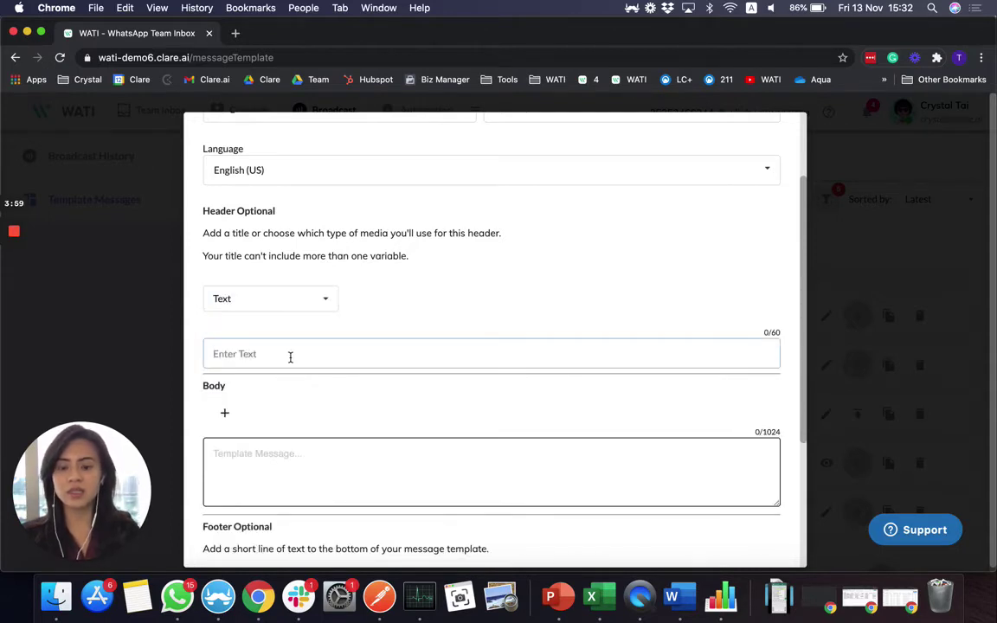
type("Test")
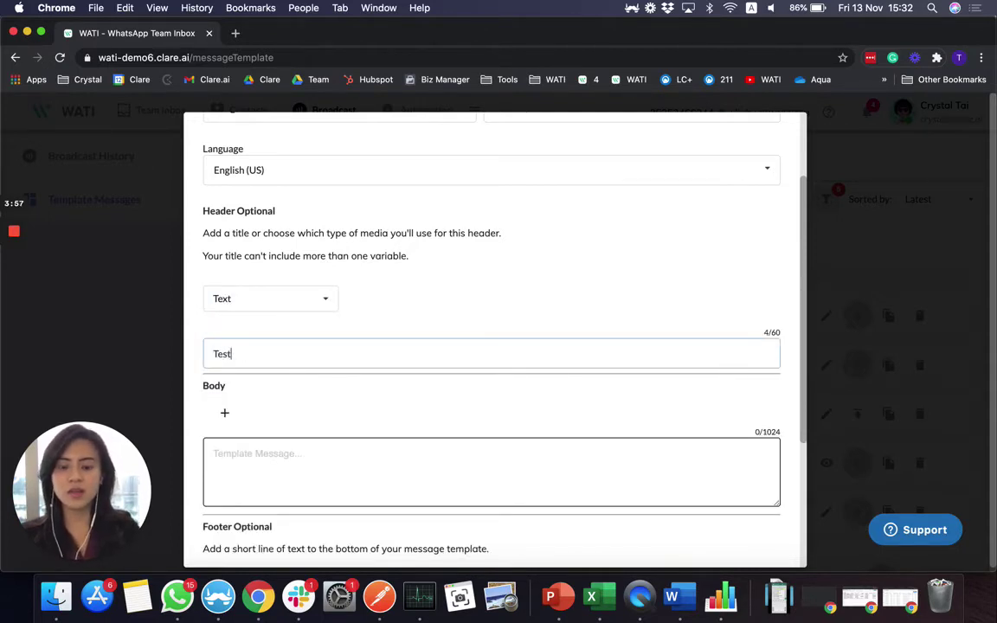
type(" Message")
scroll(319, 444, "down", 3)
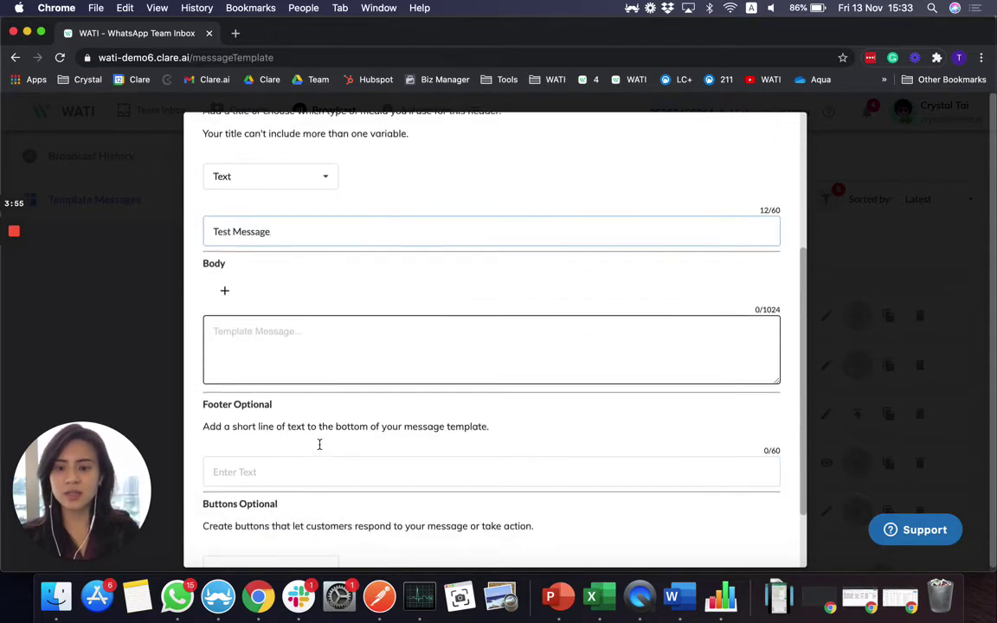
Step: Write the body 'Hi {{name}}, Your payment is confirmed.' using the name attribute variable
left_click(244, 341)
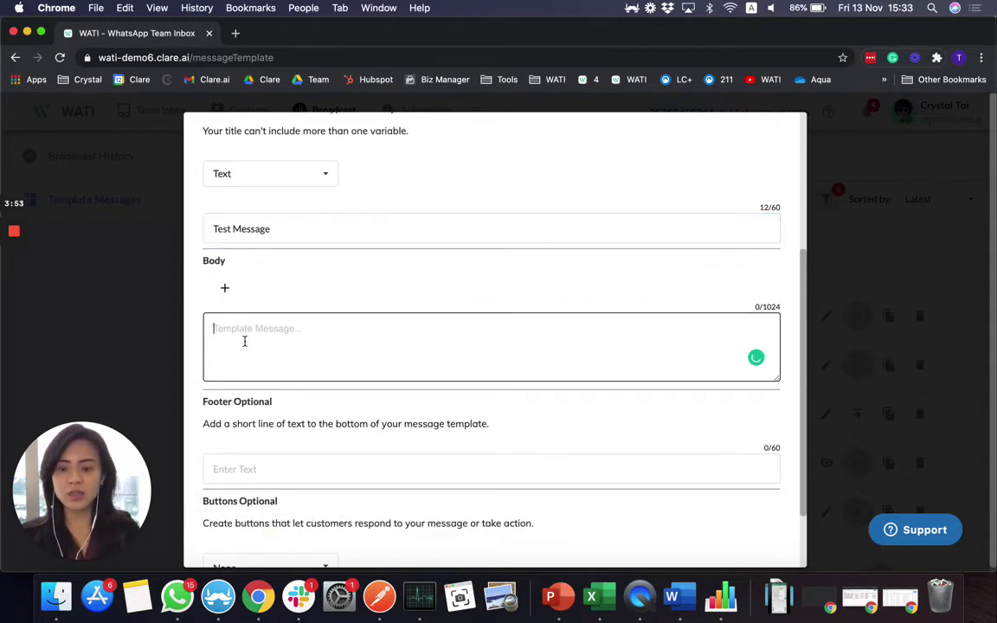
type("Hi")
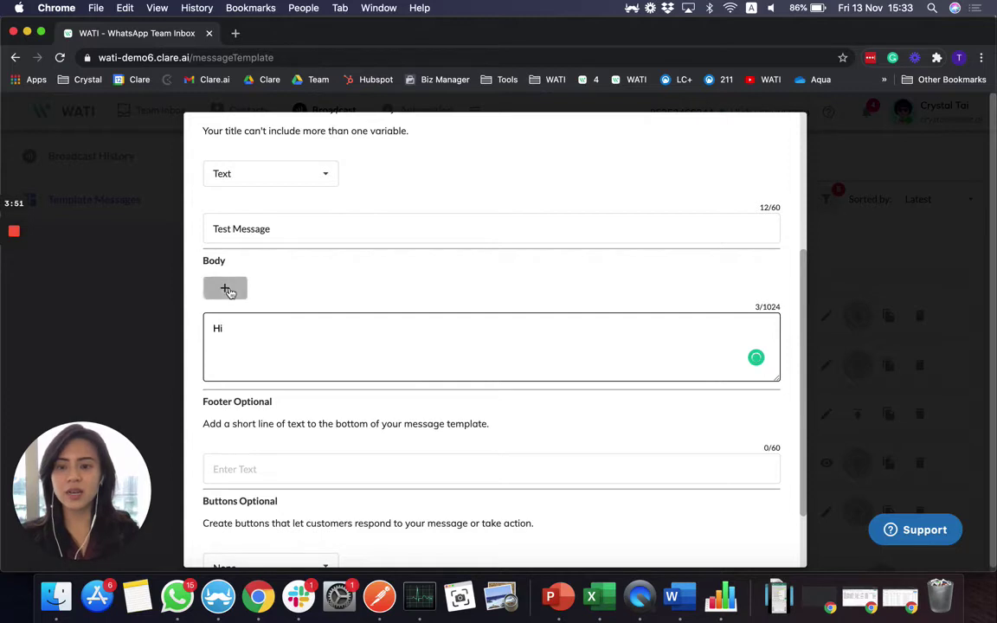
left_click(224, 287)
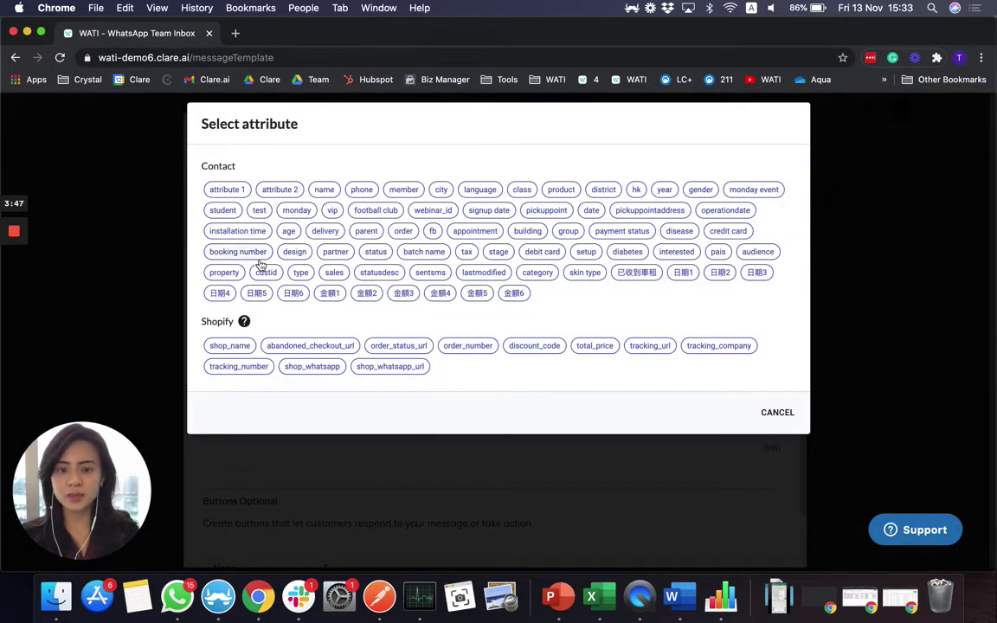
left_click(324, 190)
type(",   ")
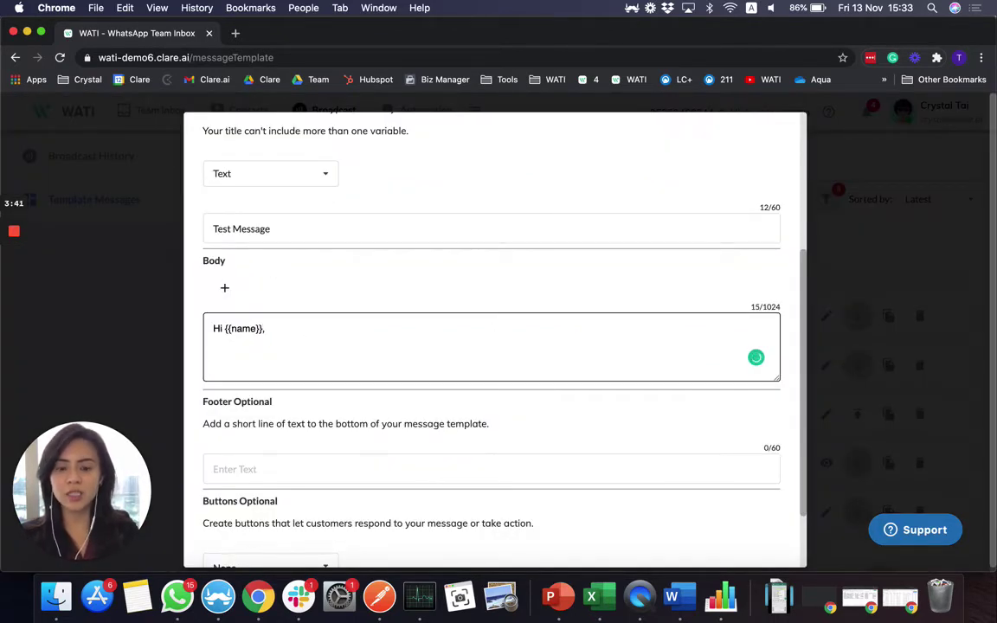
type("Your")
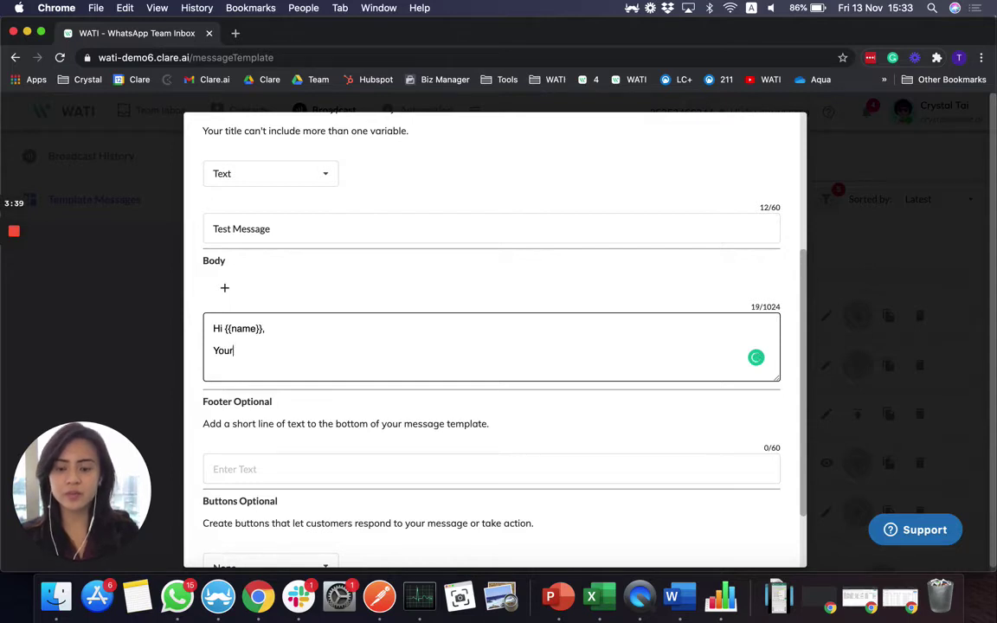
type(" payment is ")
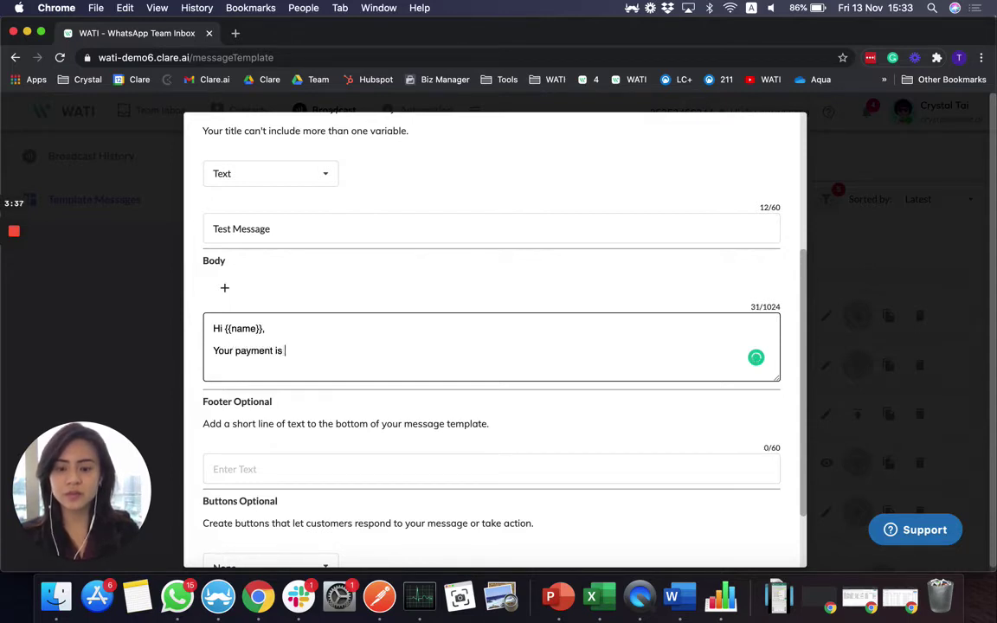
type("confirmed.")
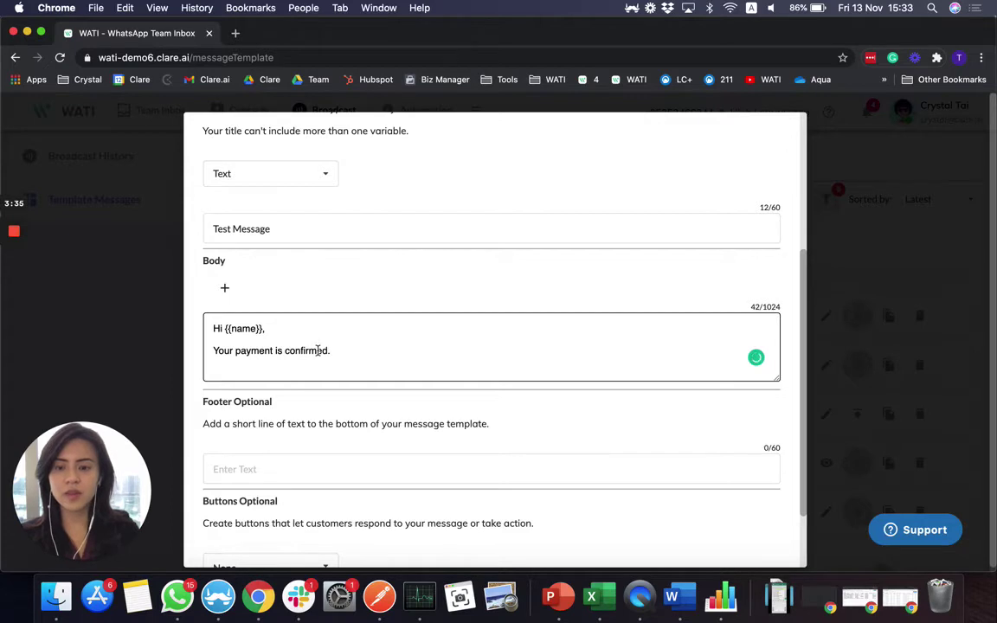
scroll(318, 350, "down", 2)
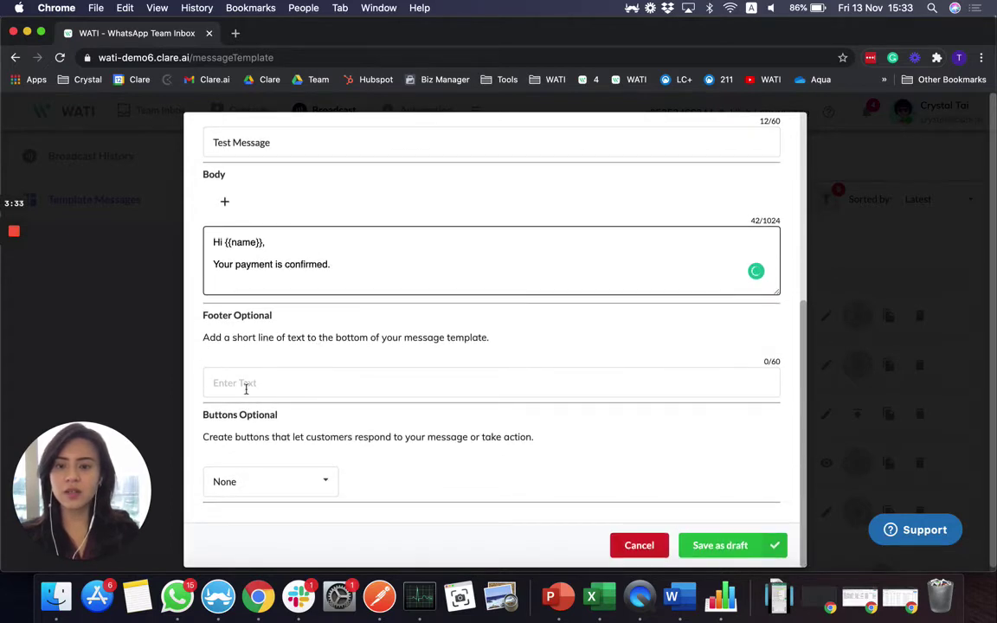
Step: Set the button type to Quick reply and label the first button 'Yes'
left_click(252, 479)
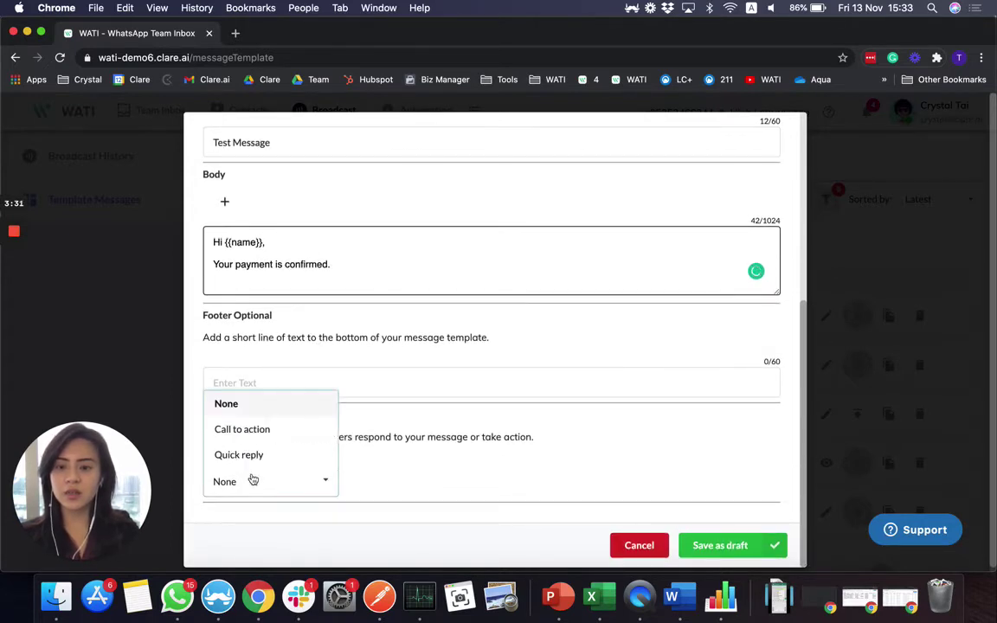
left_click(259, 430)
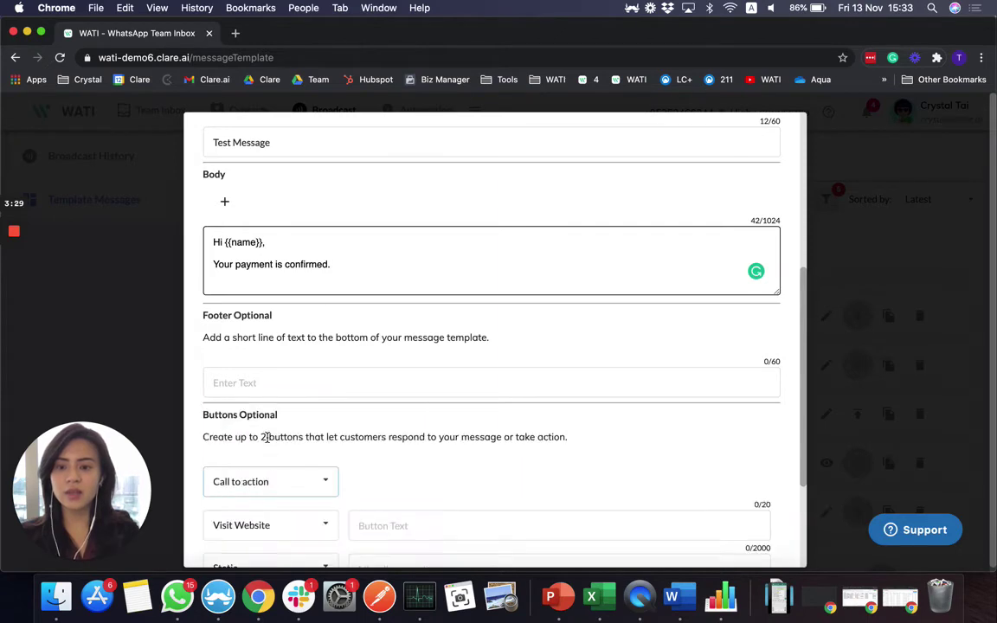
scroll(266, 438, "down", 2)
scroll(266, 438, "down", 1)
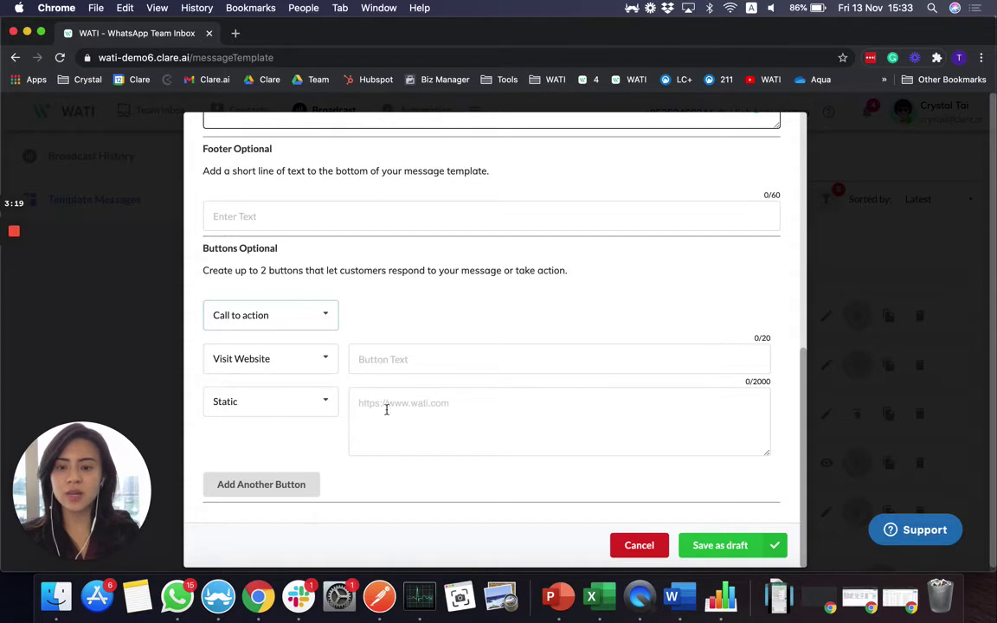
left_click(290, 315)
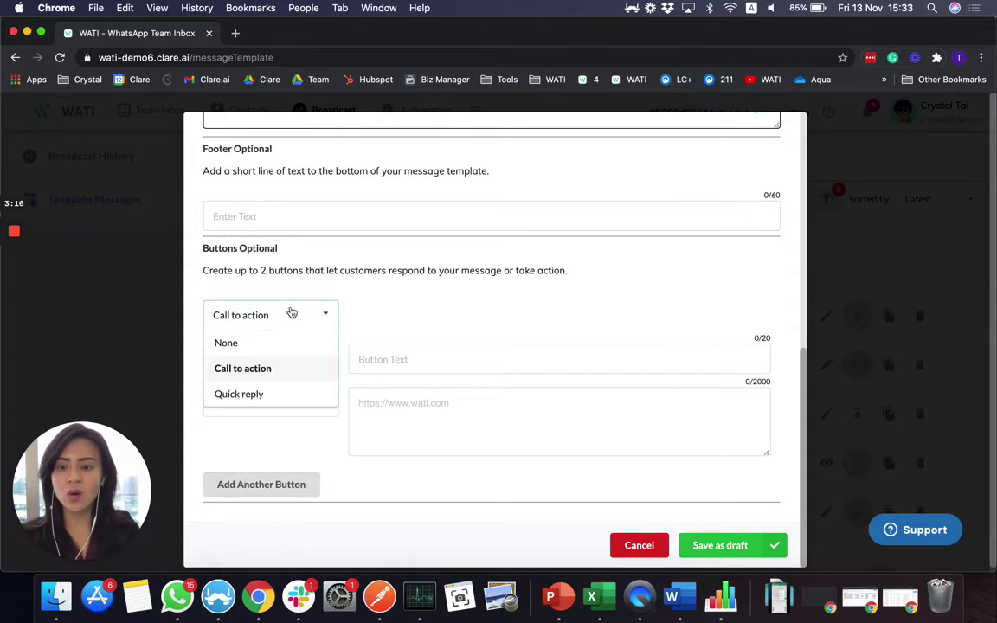
left_click(275, 395)
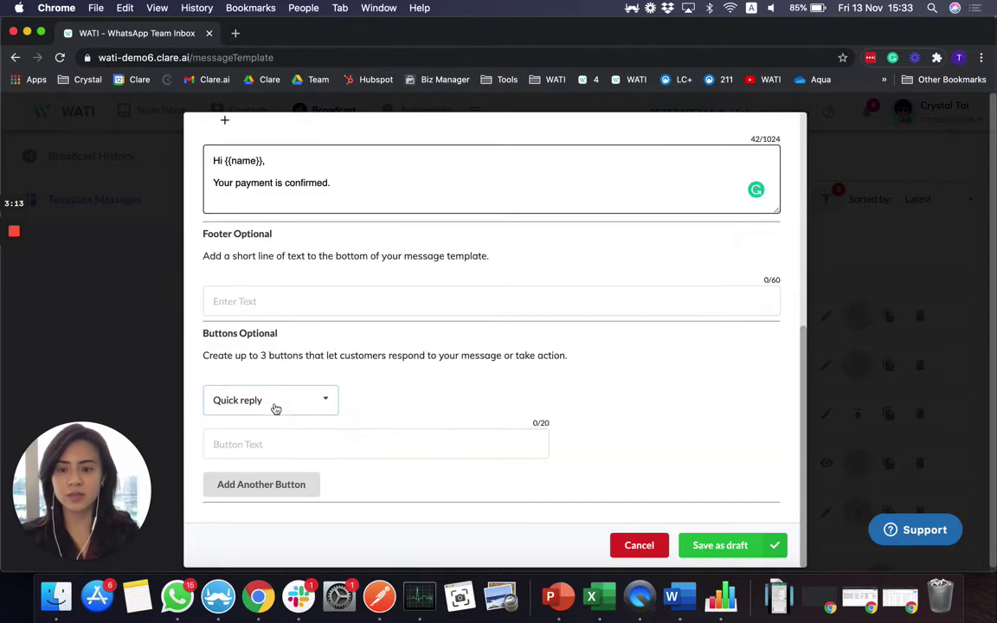
left_click(272, 450)
type("Yes")
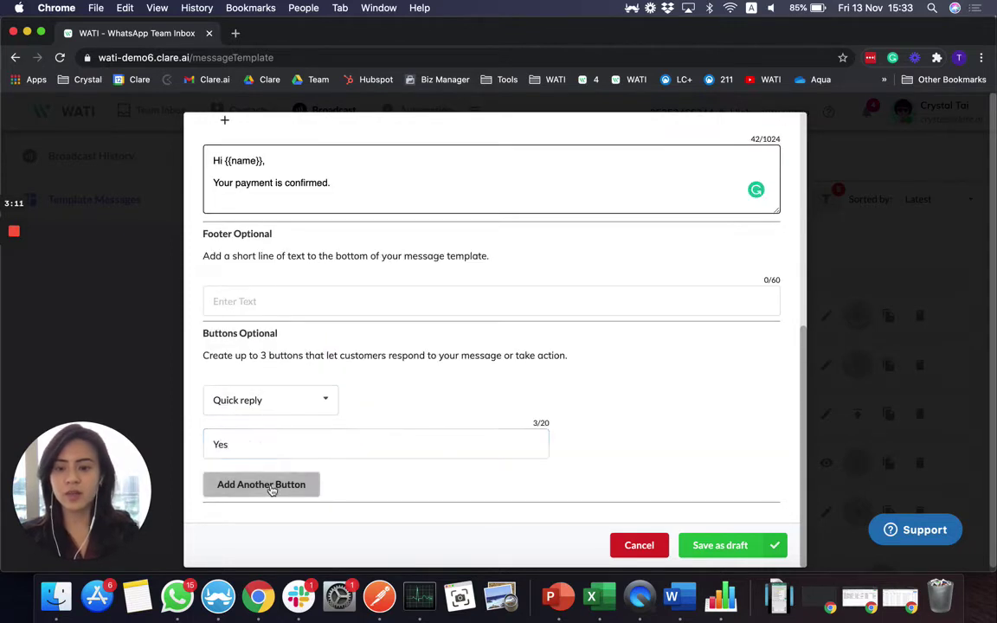
Step: Add a second quick-reply button 'No' and save the template as a draft
left_click(273, 485)
left_click(278, 445)
type("No")
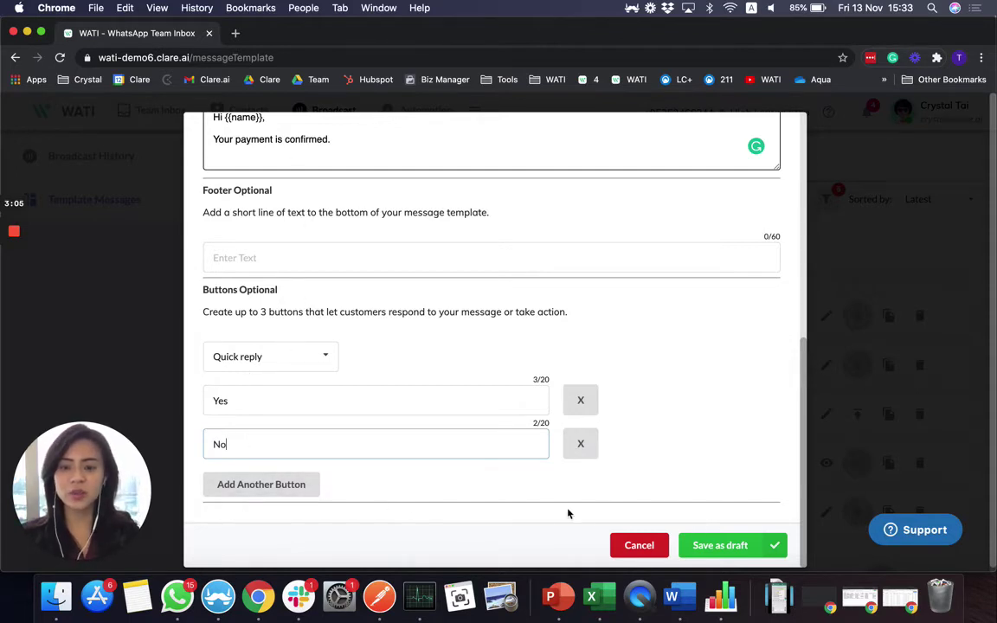
left_click(710, 547)
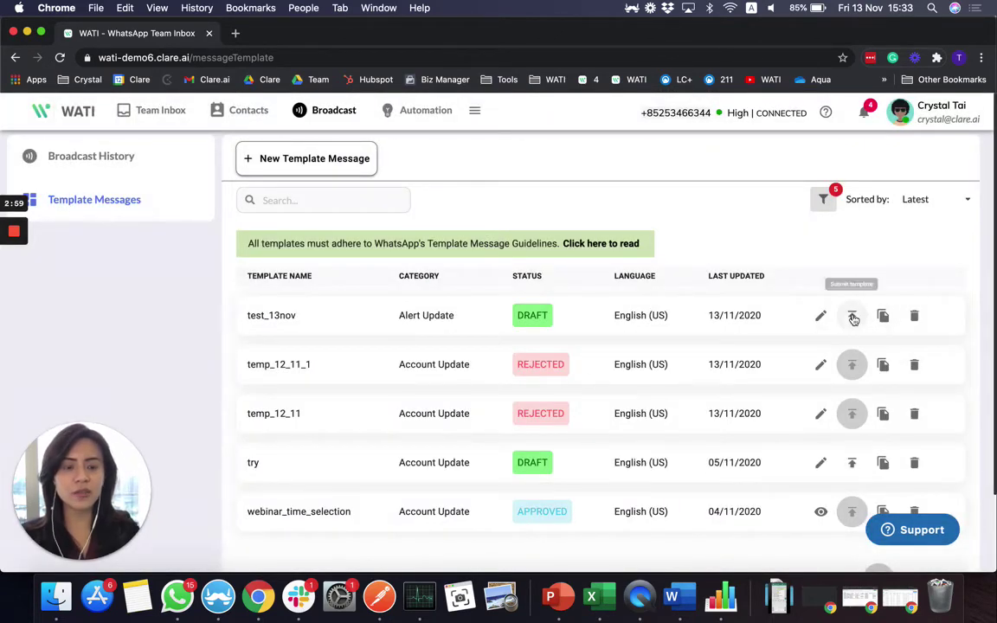
Step: Submit the test_13nov draft for validation, dismiss the approval notice, and return to broadcasts
left_click(853, 317)
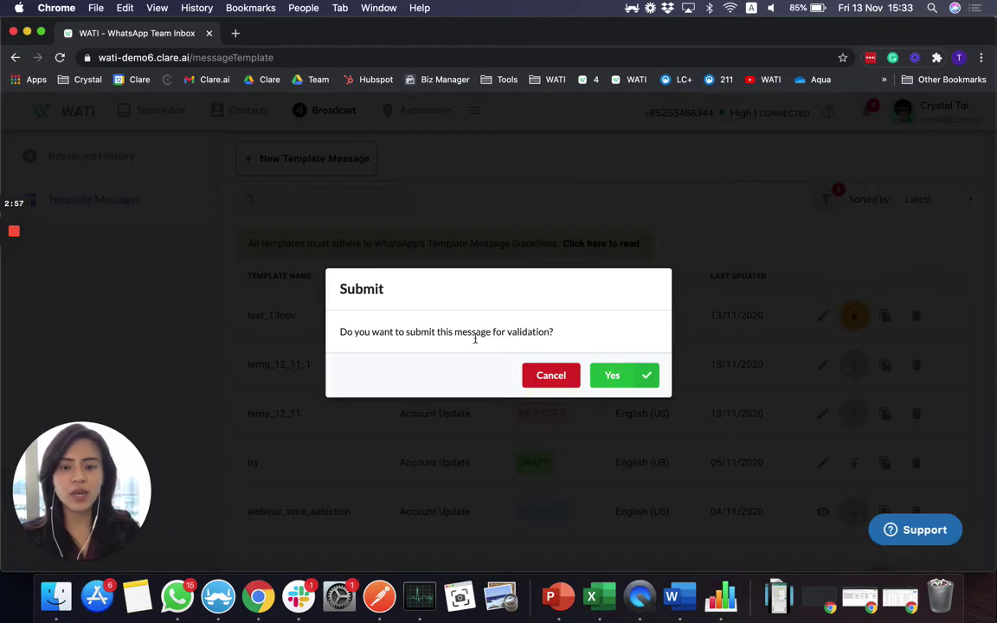
left_click(619, 381)
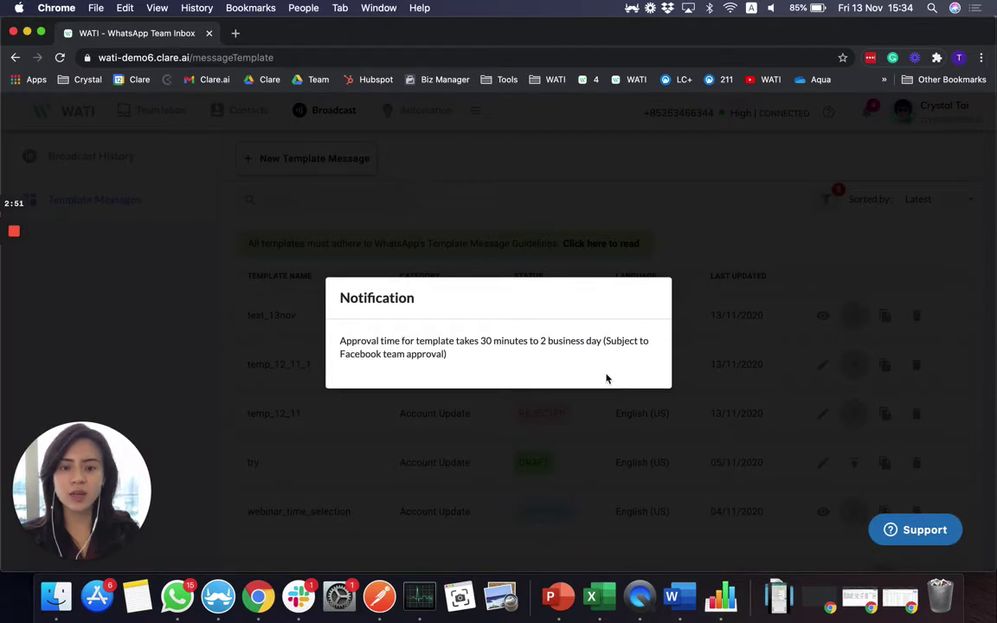
left_click(465, 398)
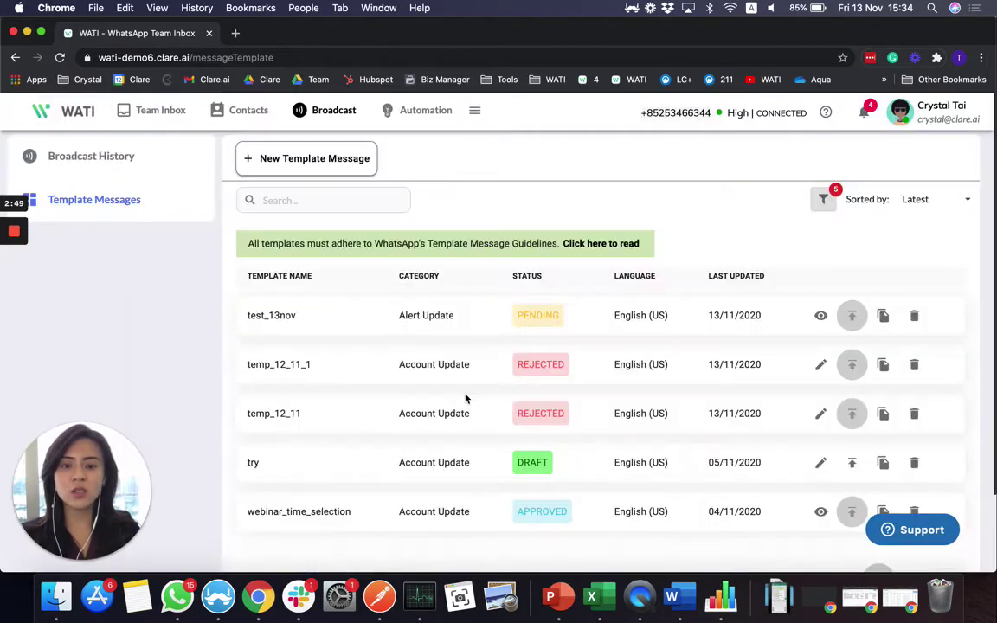
left_click(113, 157)
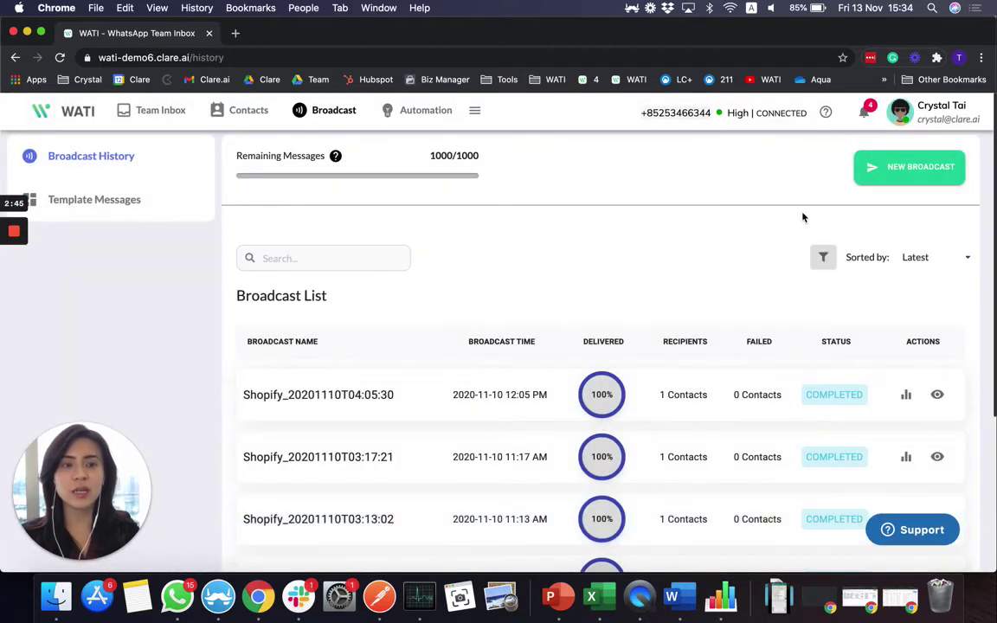
Step: Start a broadcast named Test_13nov using webinar_time_selection, scheduled for 03:34 PM
left_click(908, 172)
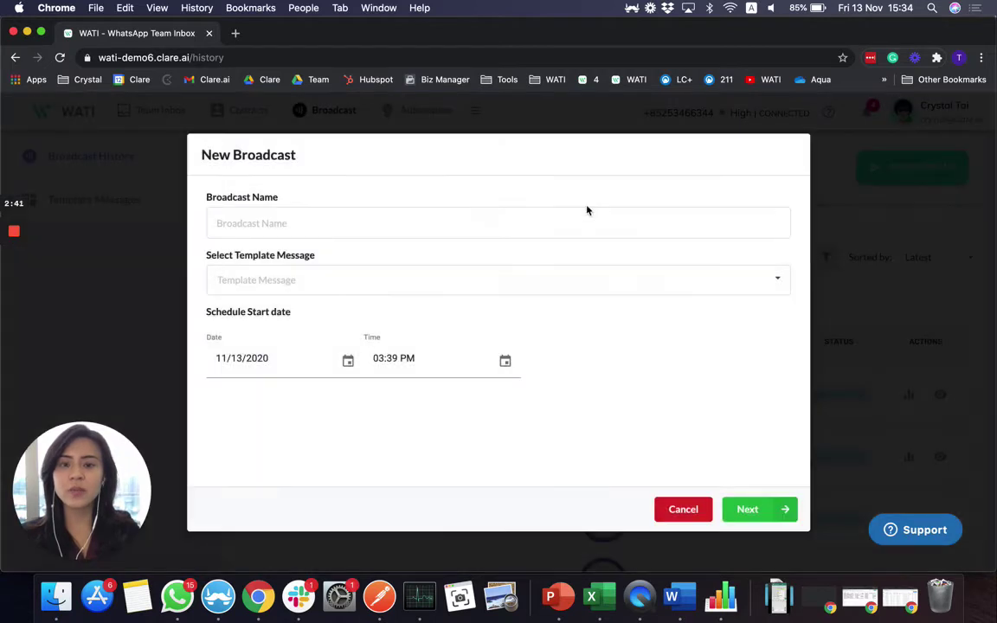
left_click(588, 218)
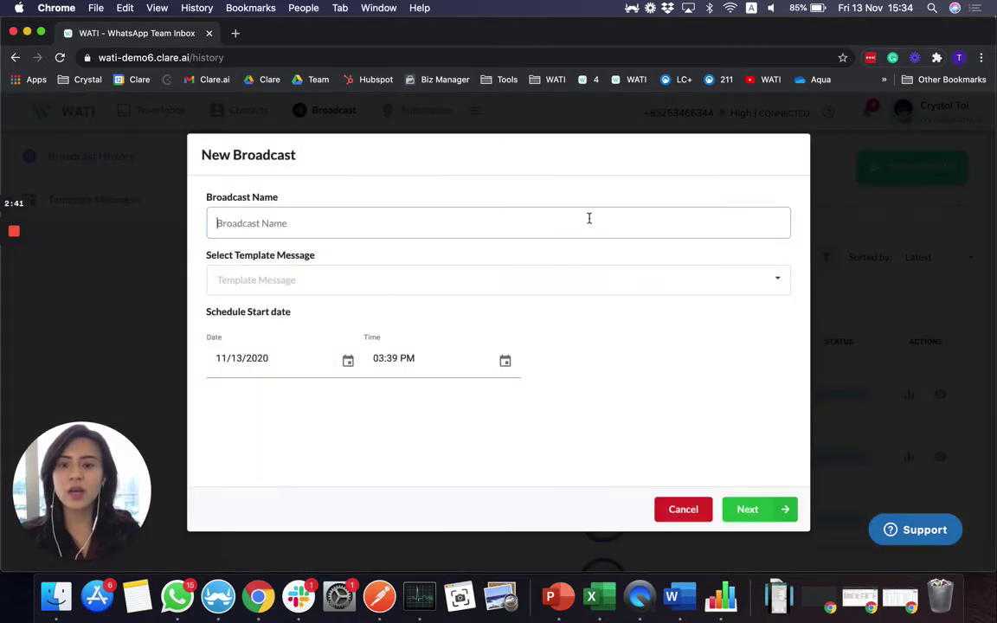
type("https://www.loom.com/share/d5474f9bf8124a8ba09f1b8b65a12ab6")
key("super+a")
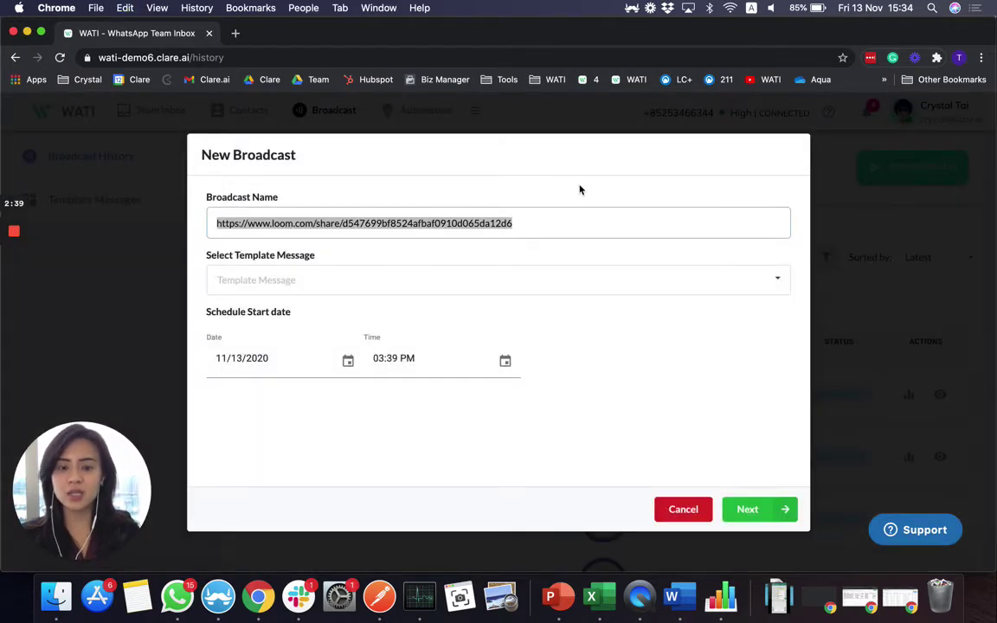
key("BackSpace")
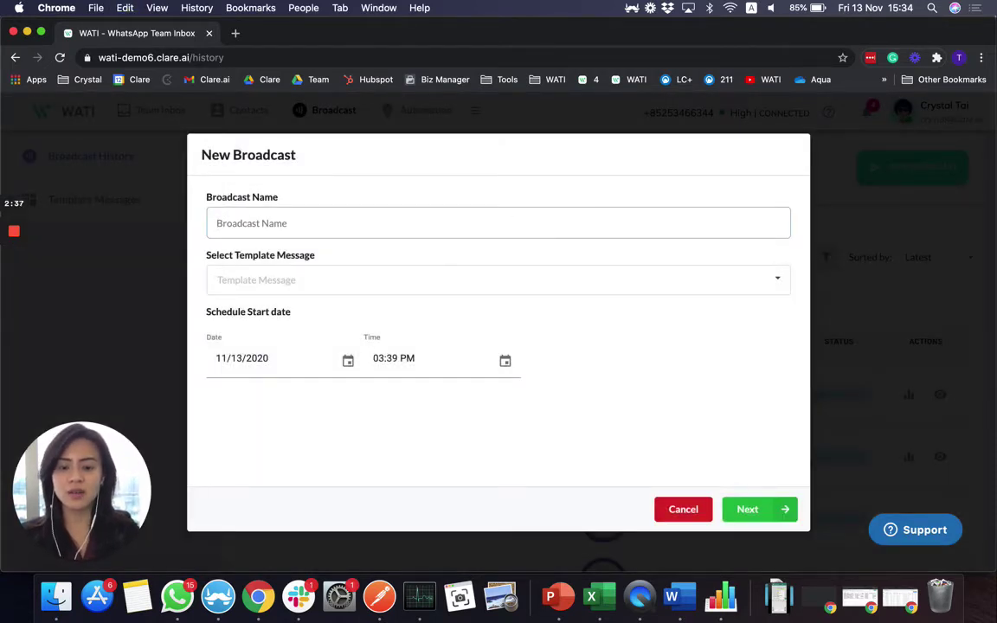
type("Test_13nov")
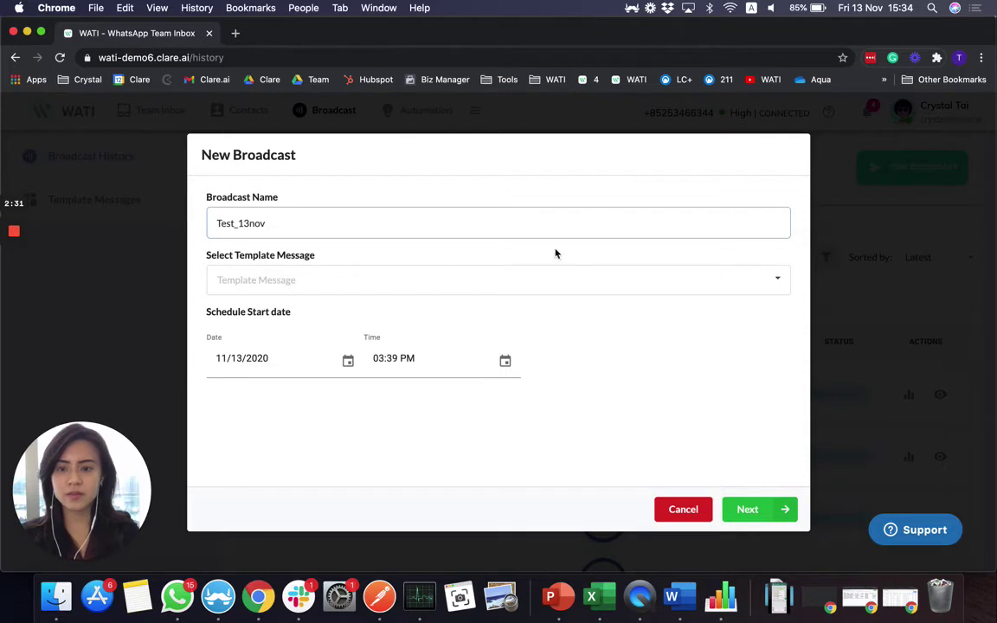
left_click(533, 282)
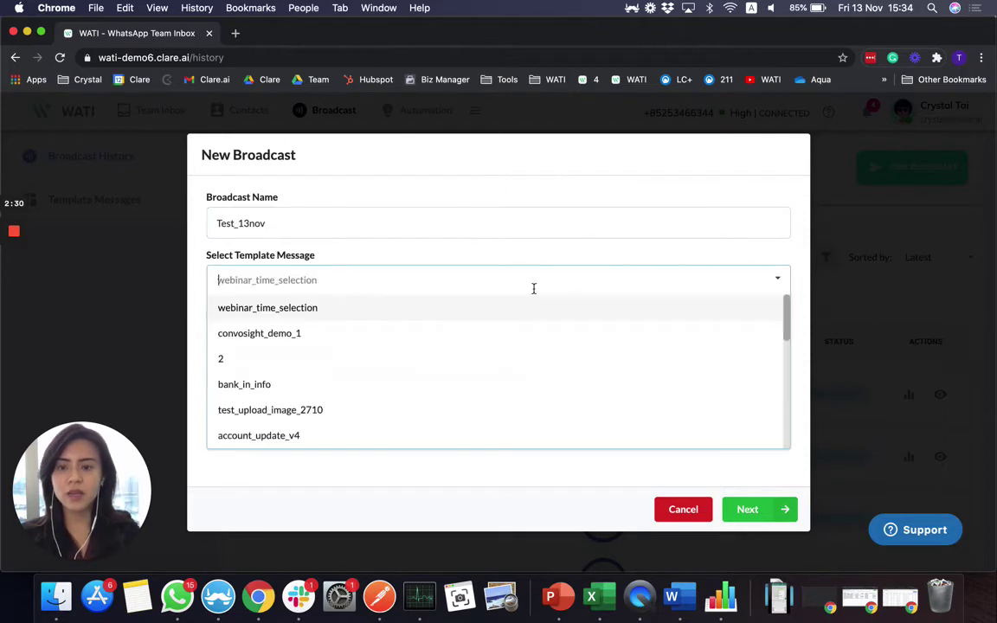
left_click(260, 313)
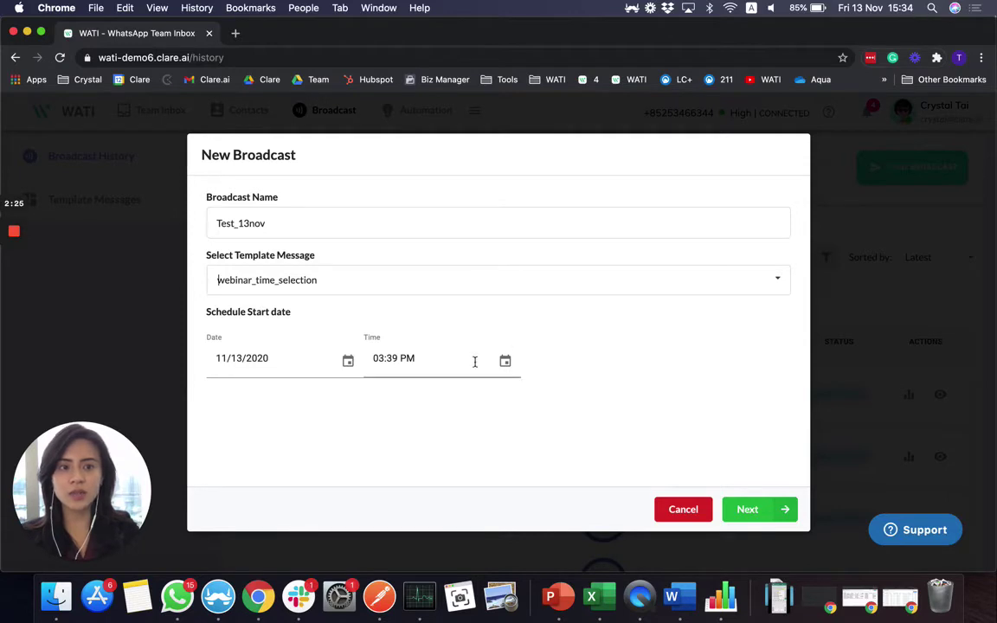
left_click(401, 359)
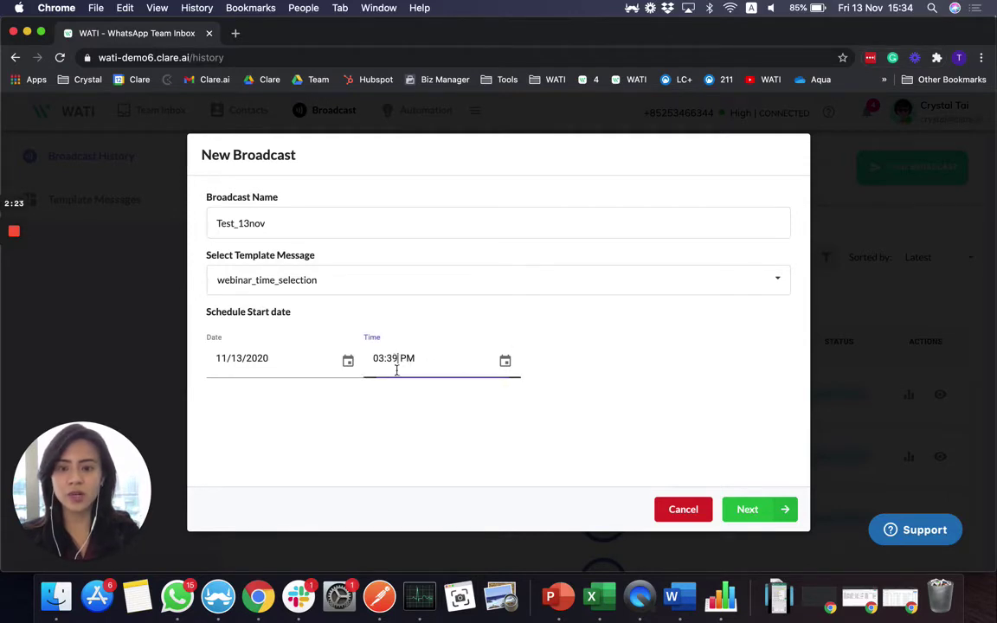
Step: Select the WATI TEST contact as the only recipient and add the broadcast
left_click(735, 510)
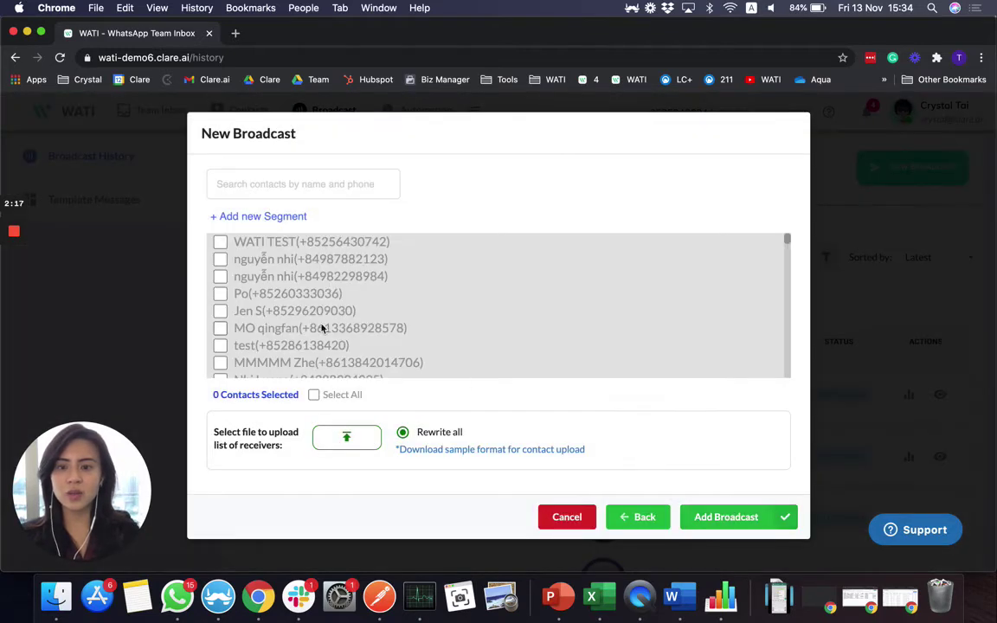
left_click(257, 247)
left_click(261, 217)
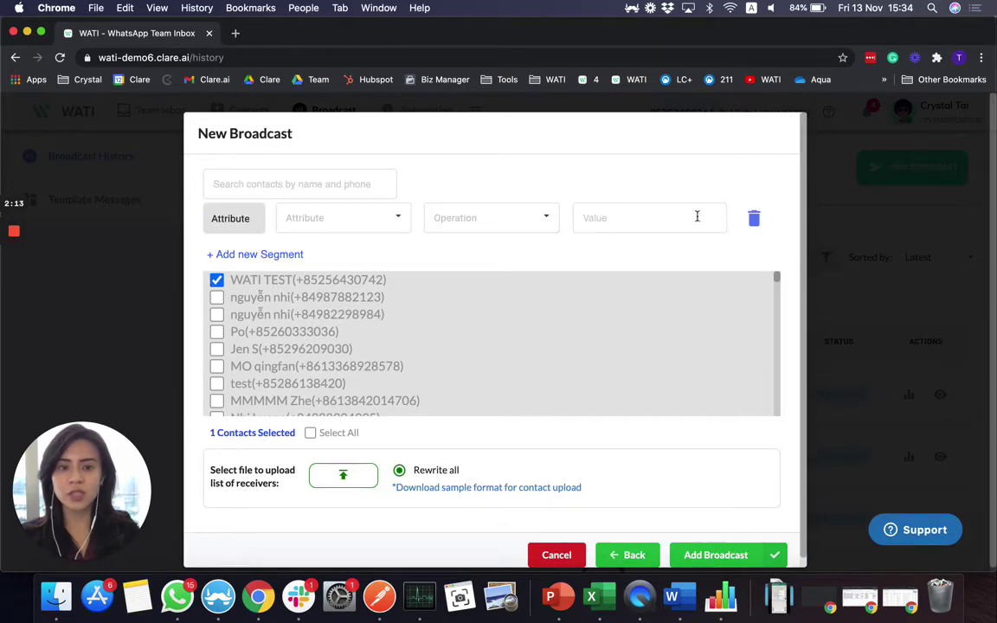
left_click(756, 220)
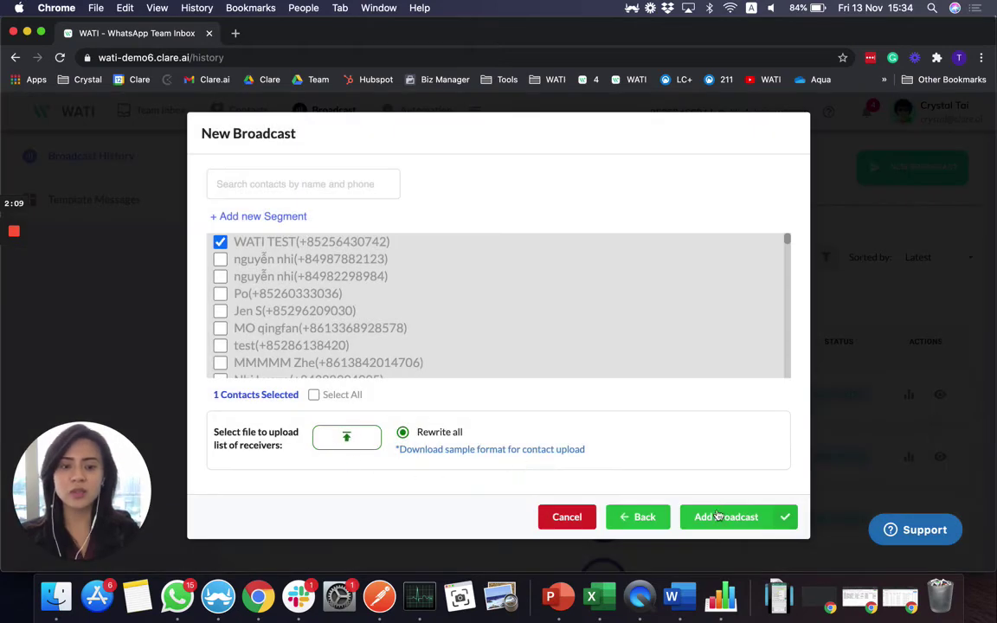
left_click(713, 518)
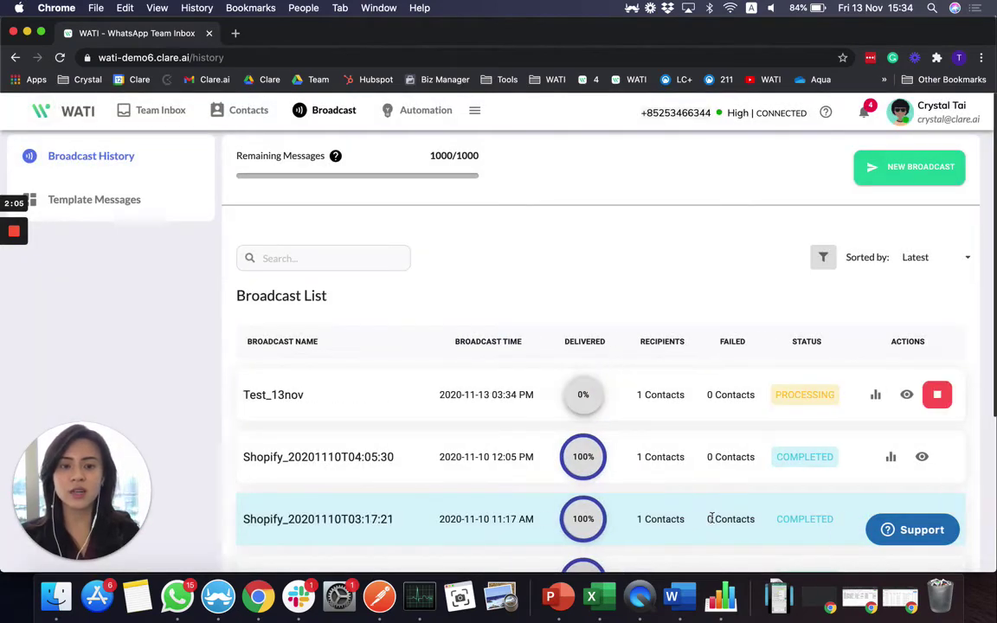
Step: Open Test_13nov's delivery statistics, review the queued recipient and counters, and open the status filter
scroll(711, 518, "down", 2)
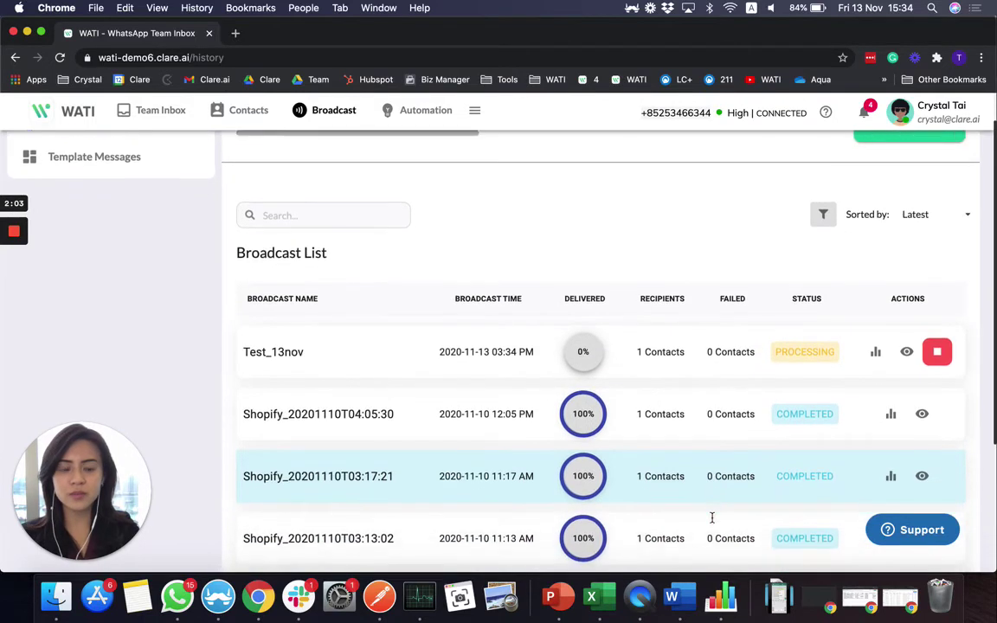
scroll(586, 375, "up", 2)
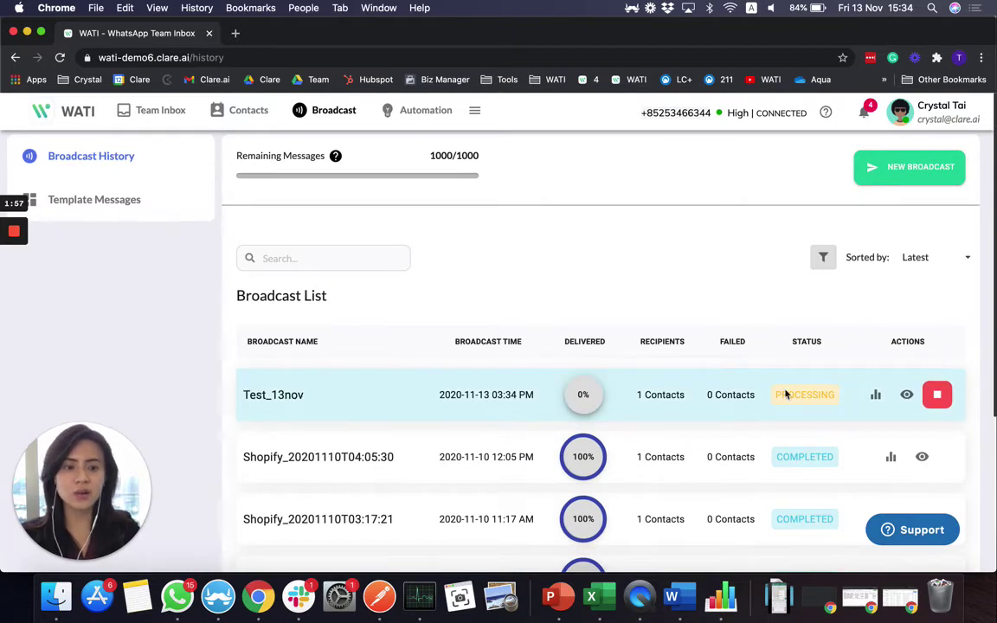
left_click(876, 398)
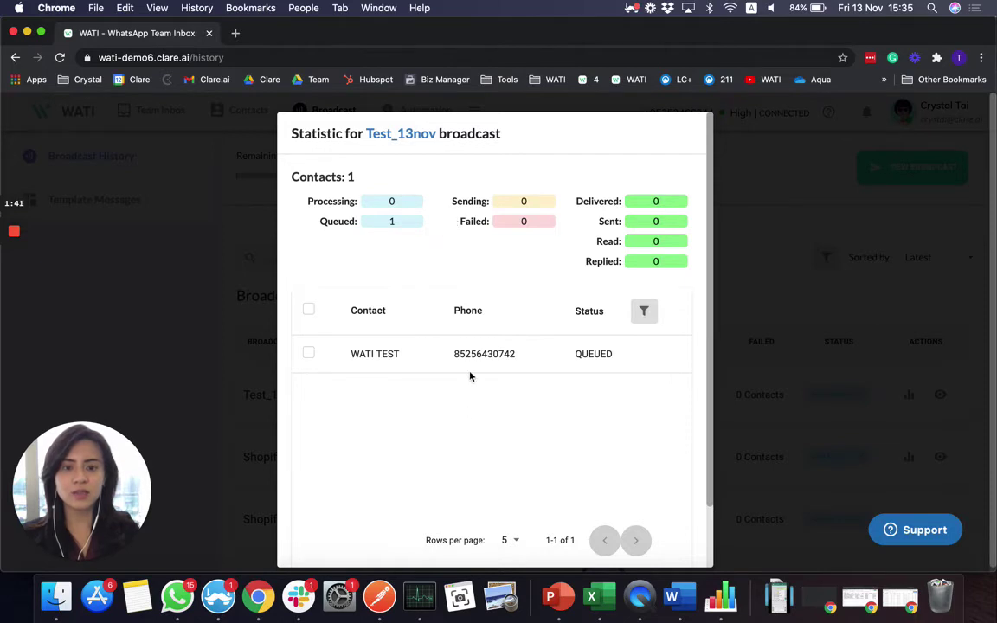
left_click_drag(452, 362, 534, 362)
left_click(534, 363)
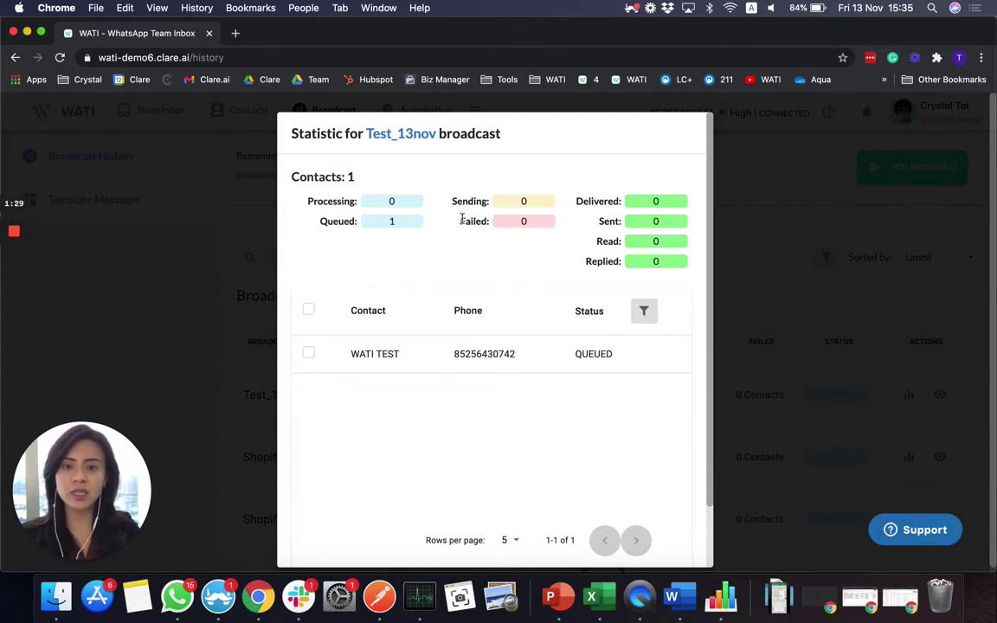
left_click_drag(456, 221, 514, 222)
left_click(498, 246)
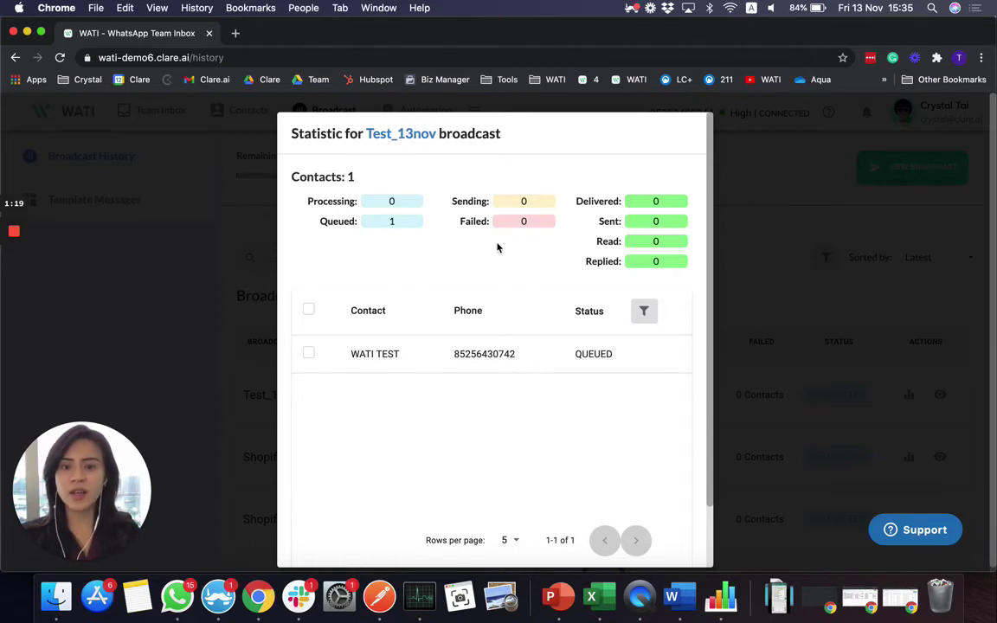
left_click_drag(458, 222, 555, 226)
left_click(555, 225)
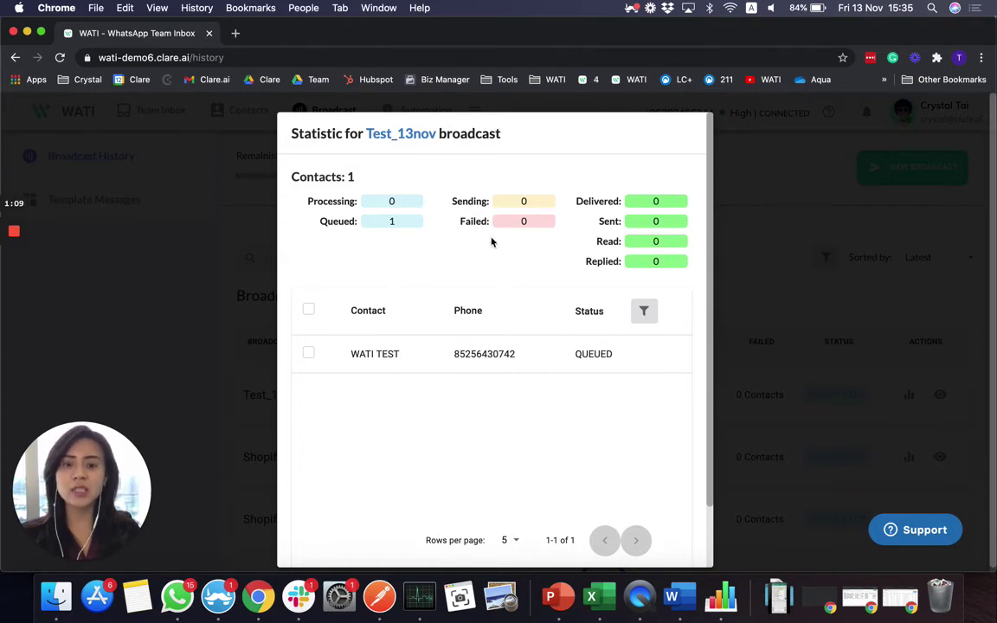
left_click(643, 310)
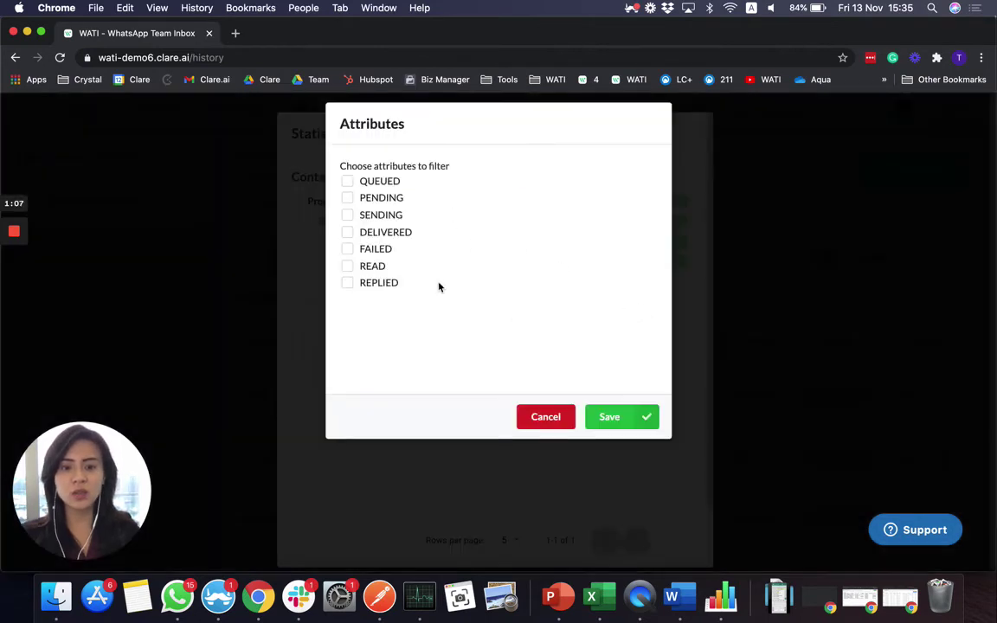
Step: Filter recipients by FAILED status to confirm none failed, then dismiss the filter
left_click(366, 252)
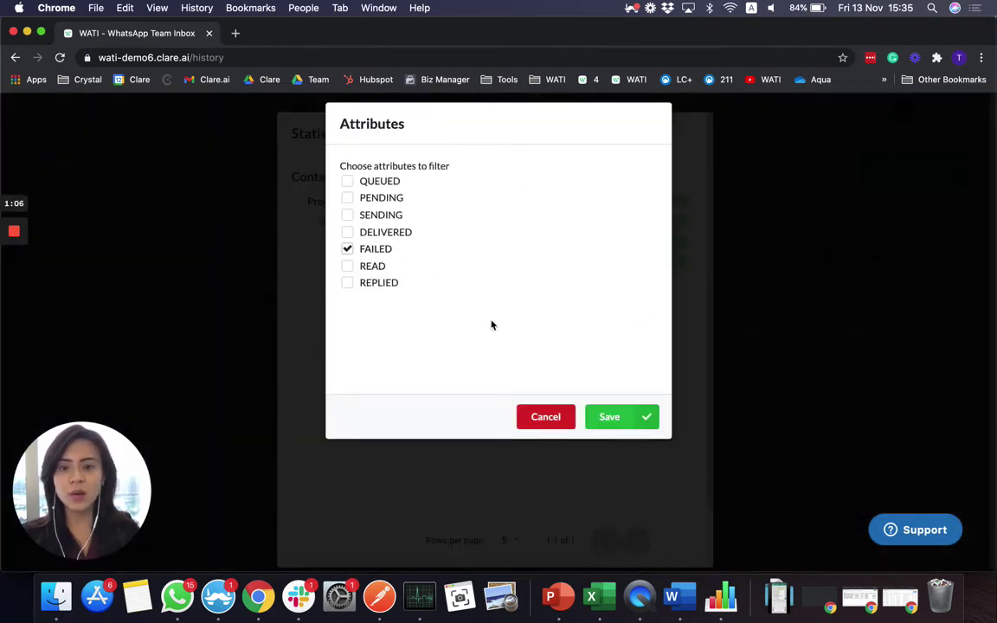
left_click(590, 416)
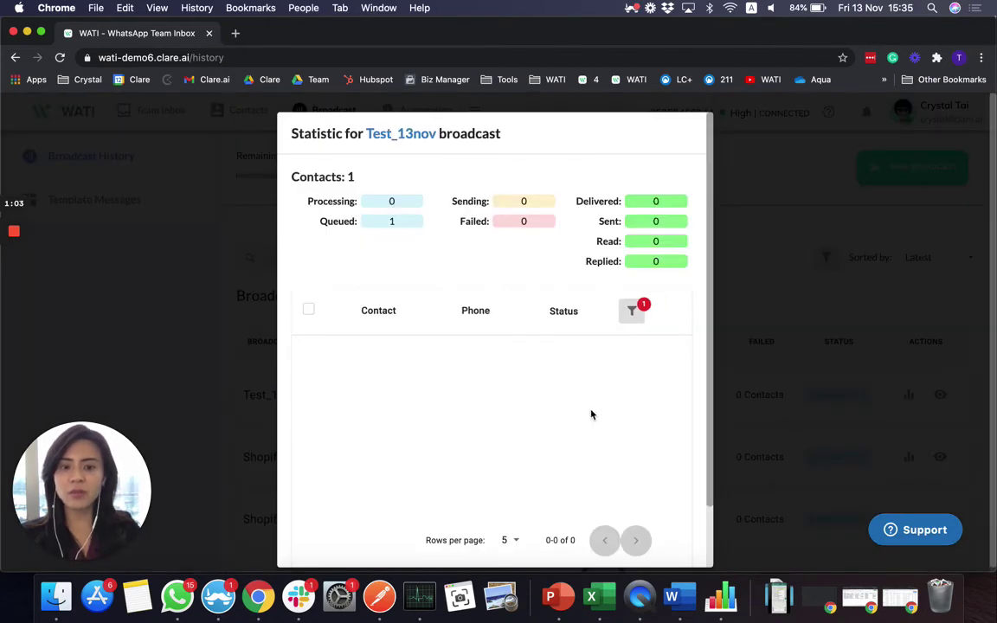
left_click(632, 310)
left_click(546, 417)
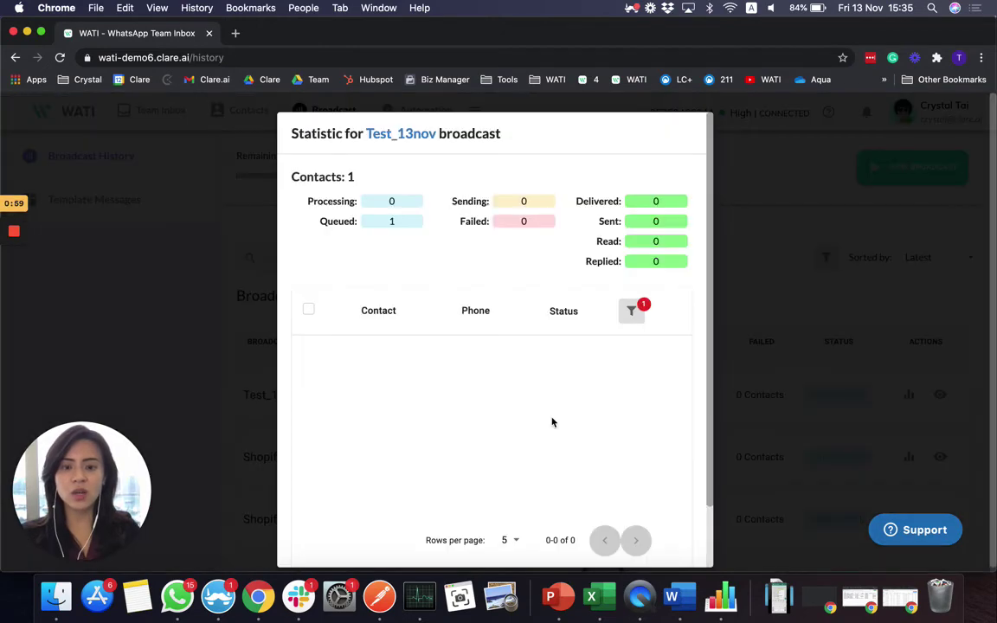
Step: Close the broadcast statistics and bring up all open windows
scroll(552, 422, "down", 3)
left_click(663, 545)
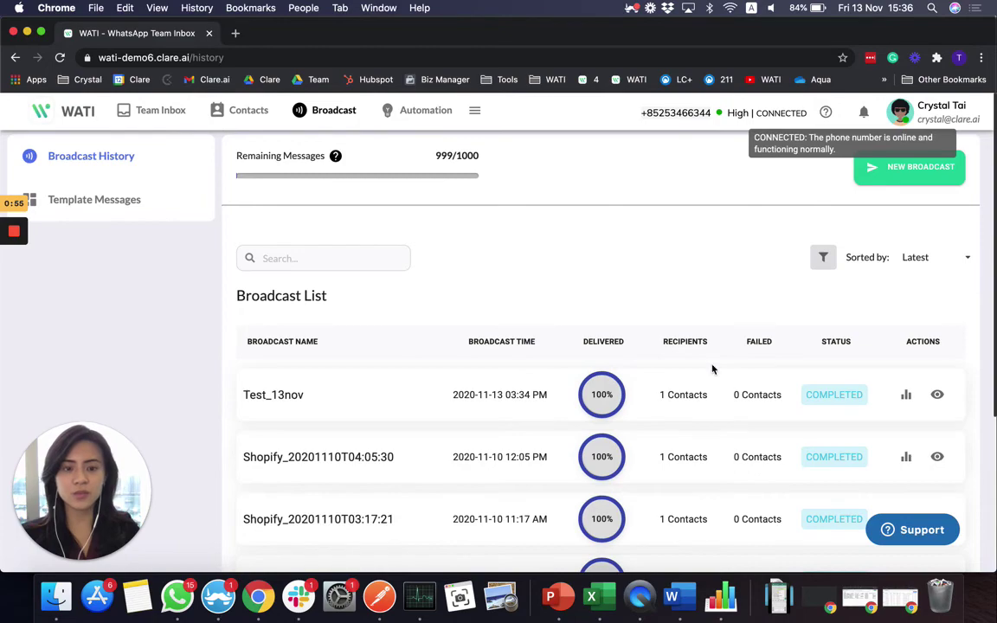
key("ctrl+Up")
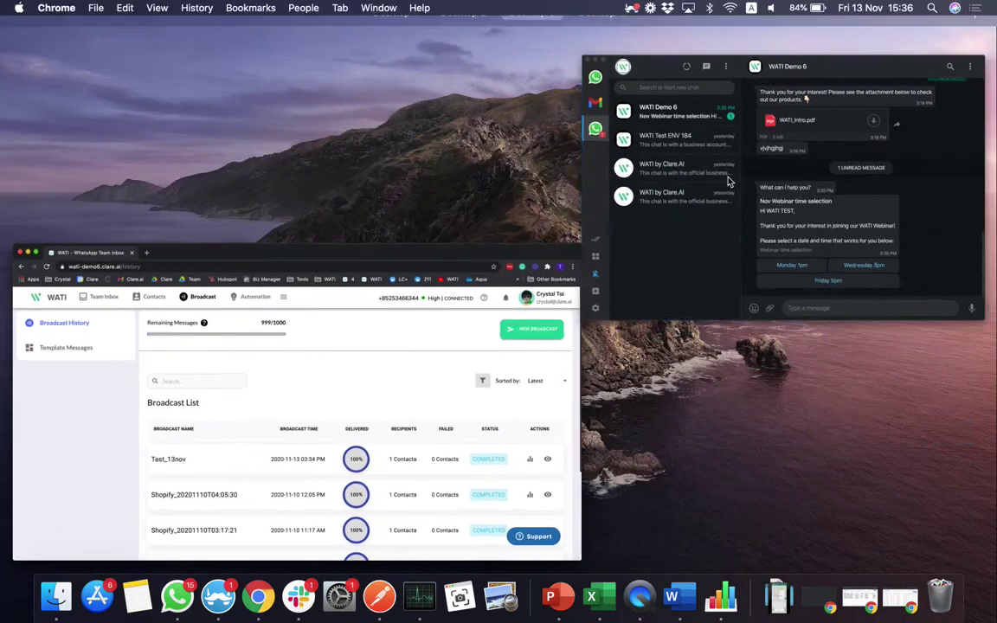
Step: In Franz, reply 'Monday 1pm' to the webinar message, then return to the WATI broadcast list
left_click(728, 185)
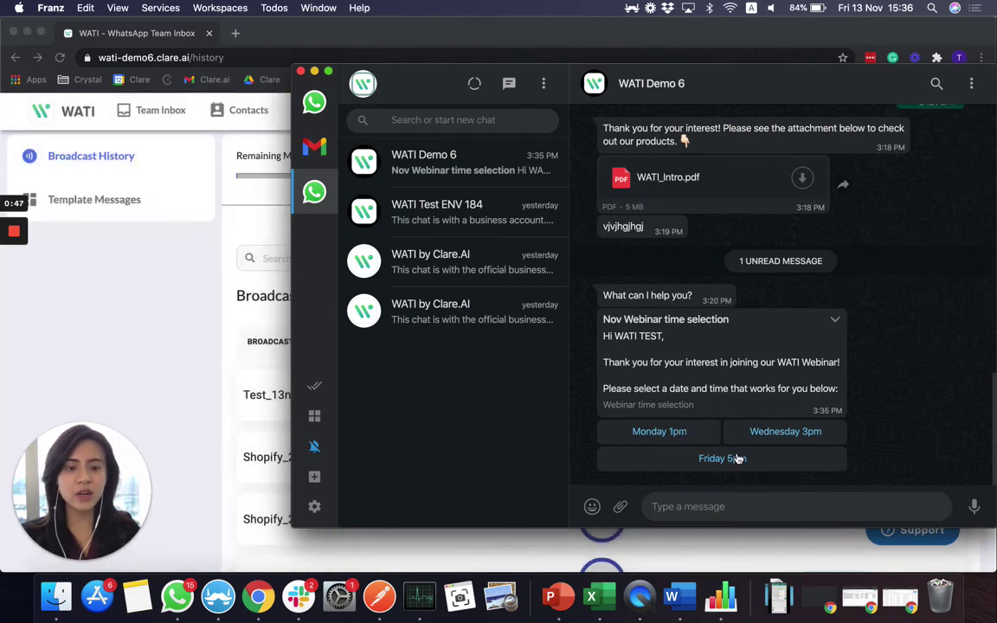
left_click(650, 432)
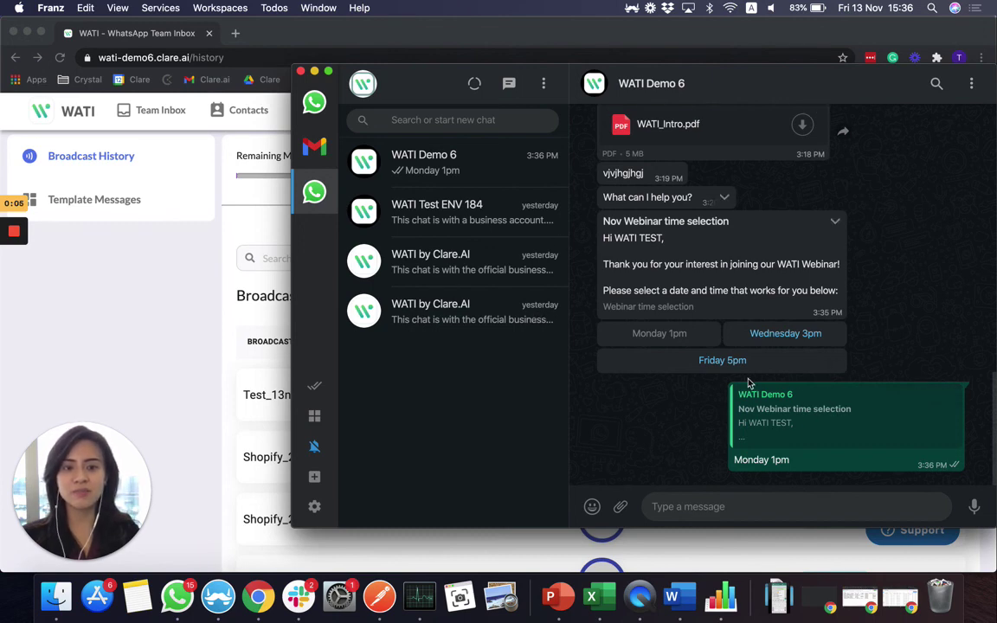
left_click(264, 251)
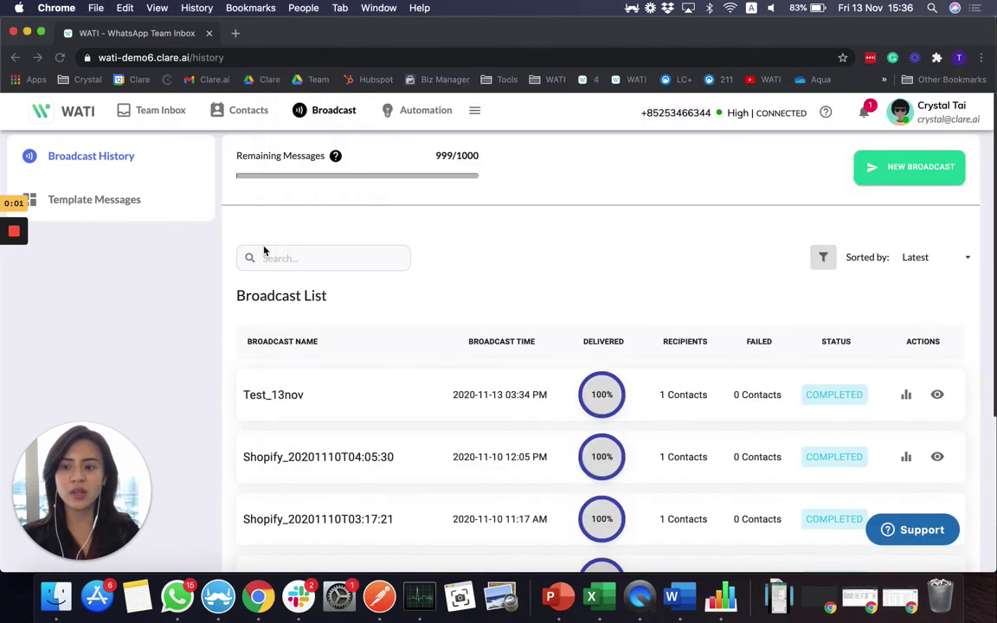